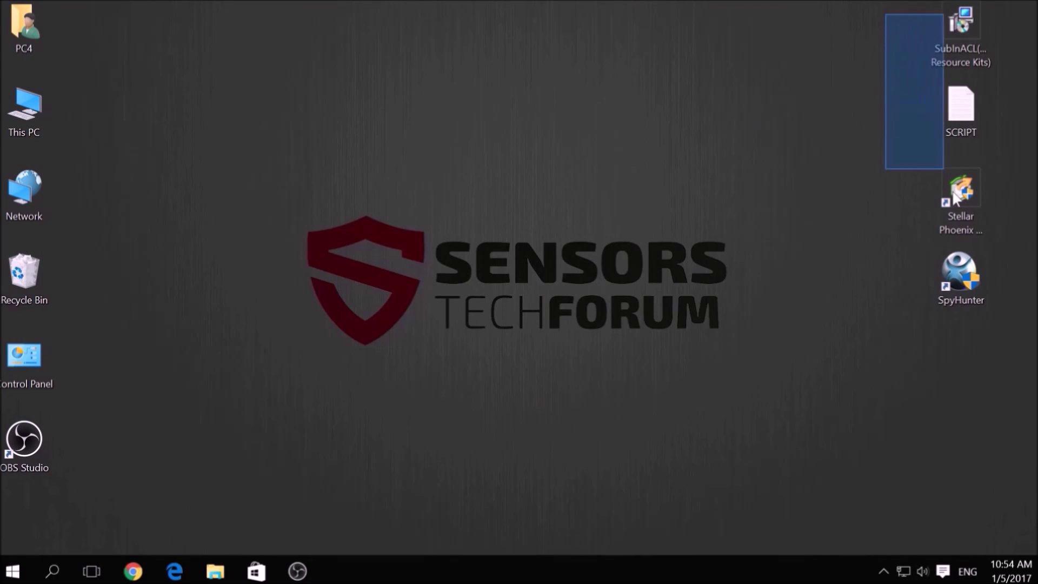
# Bring up the Run box, clear its prefilled text and move it to mid-screen.
pyautogui.click(754, 384)
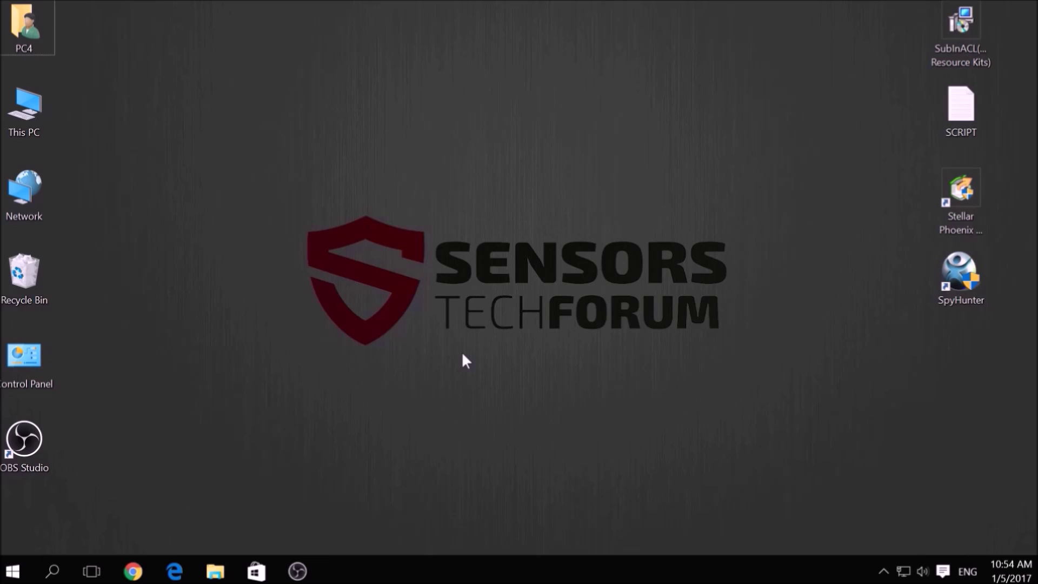
pyautogui.press('super+r')
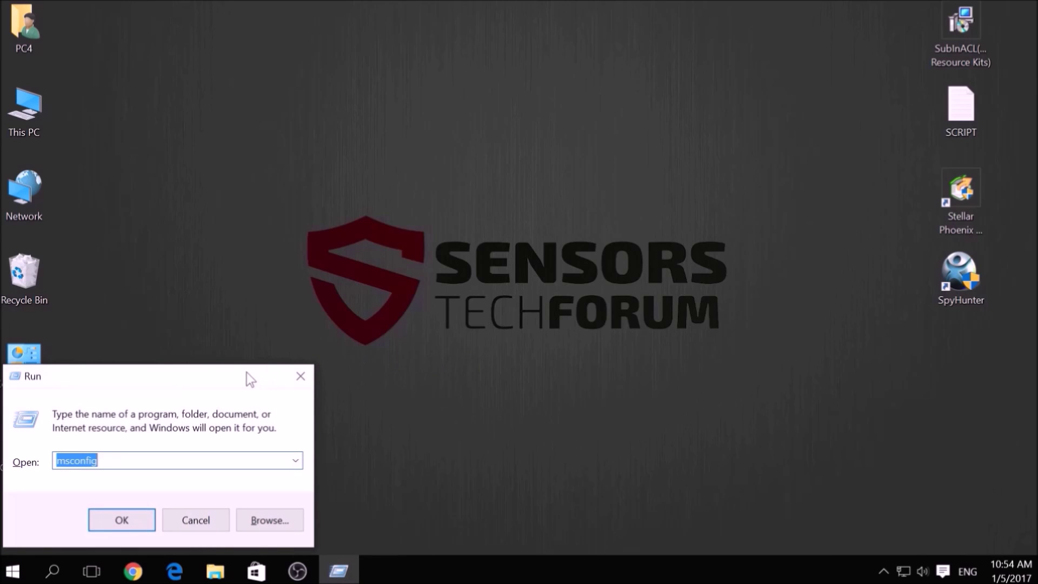
pyautogui.press('BackSpace')
pyautogui.moveTo(227, 373); pyautogui.dragTo(559, 228)
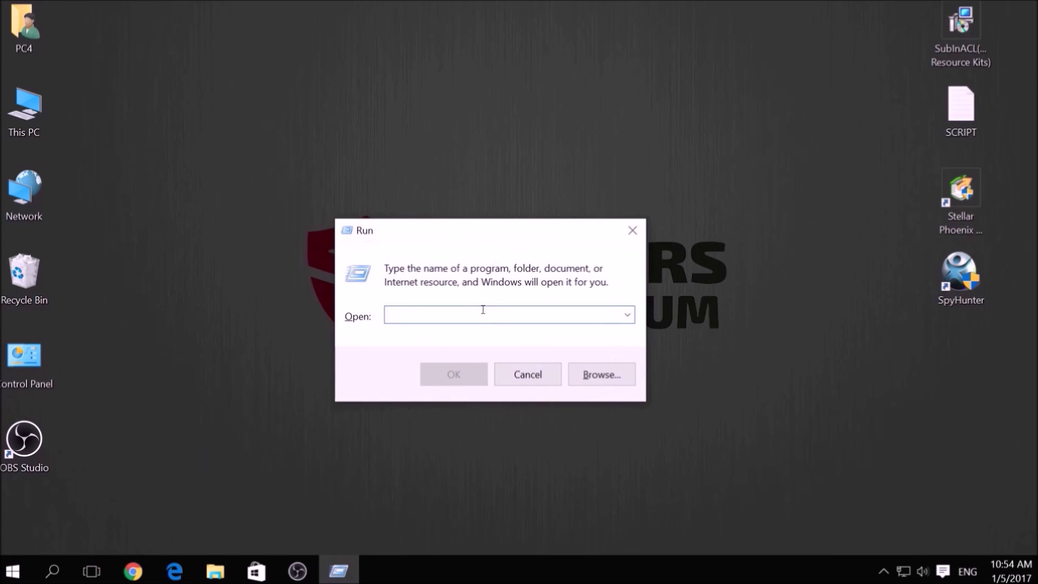
pyautogui.write('ms')
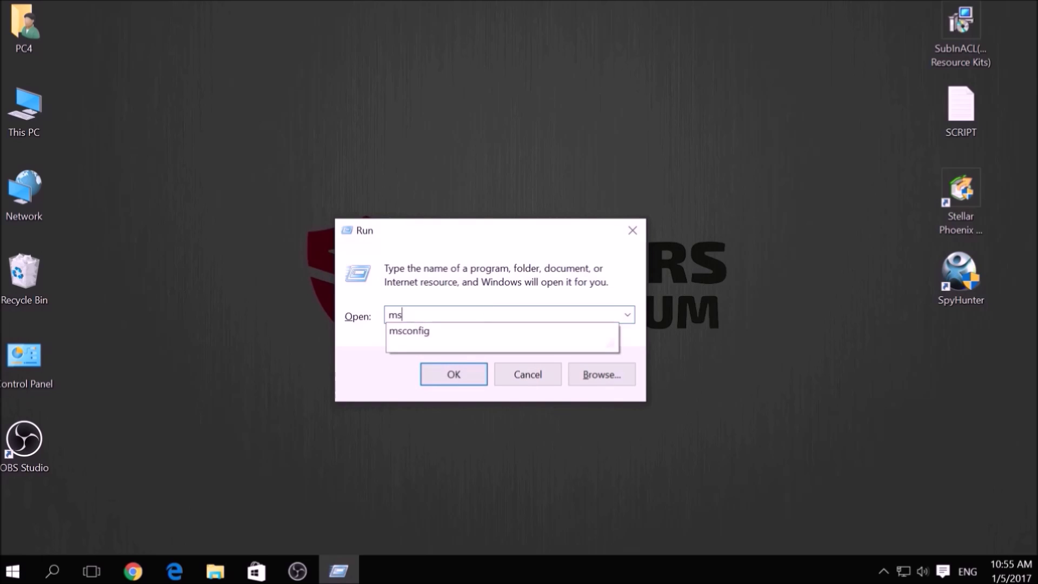
pyautogui.write('config')
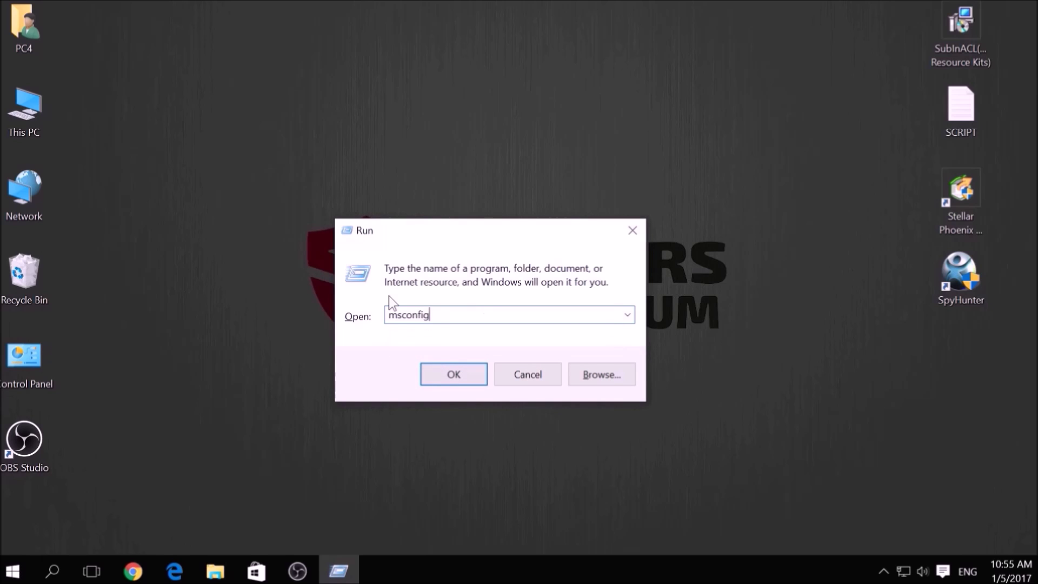
# In System Configuration's Boot settings, enable Safe boot with Network and apply the change.
pyautogui.click(457, 374)
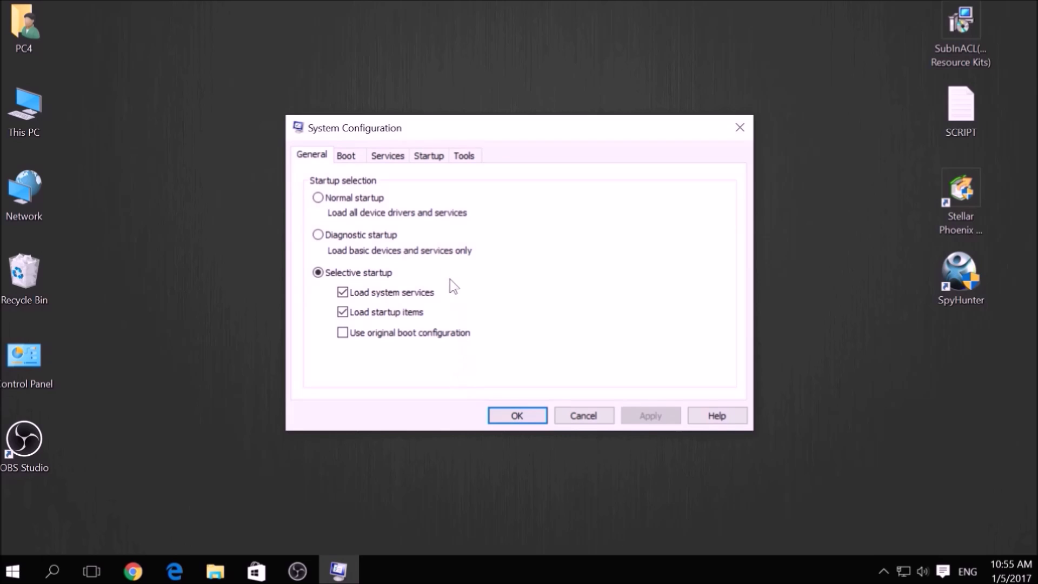
pyautogui.click(359, 159)
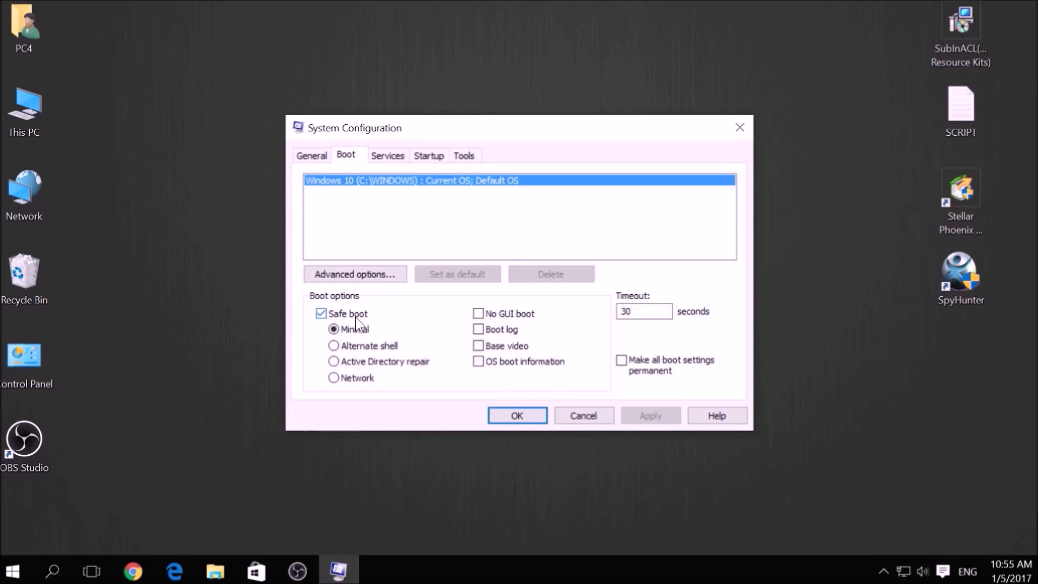
pyautogui.click(359, 379)
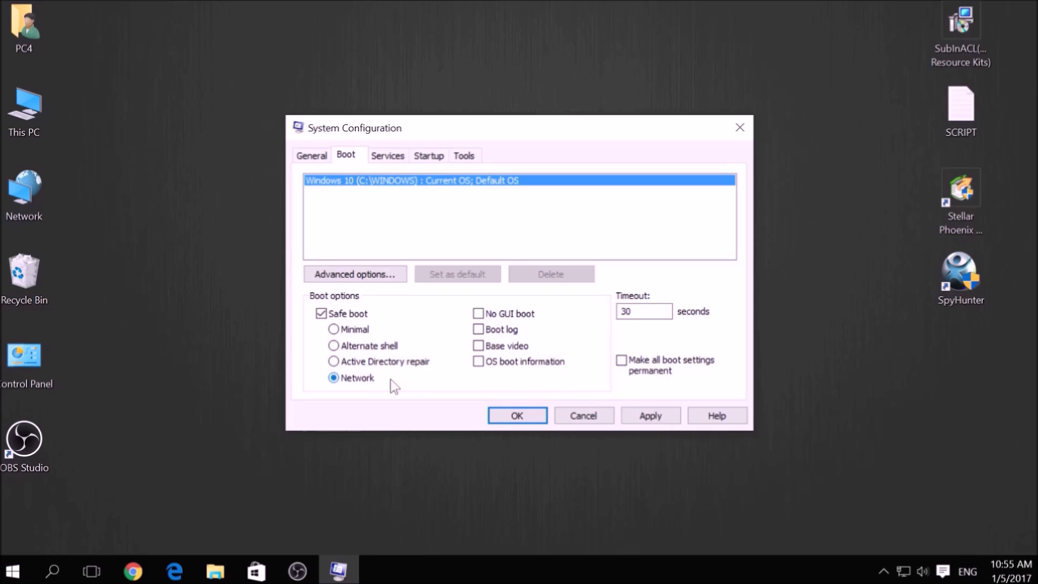
pyautogui.click(626, 412)
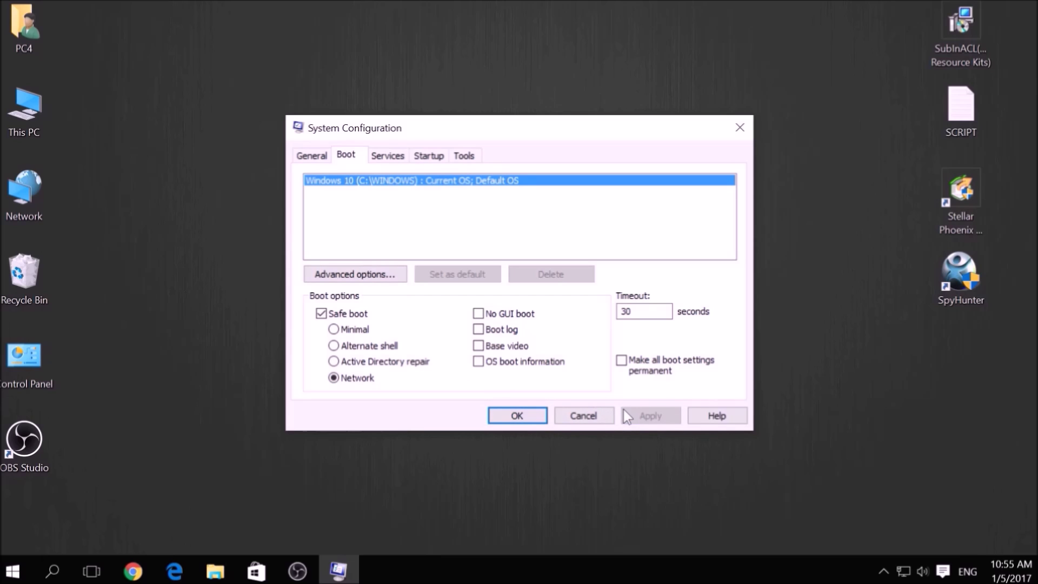
pyautogui.click(504, 416)
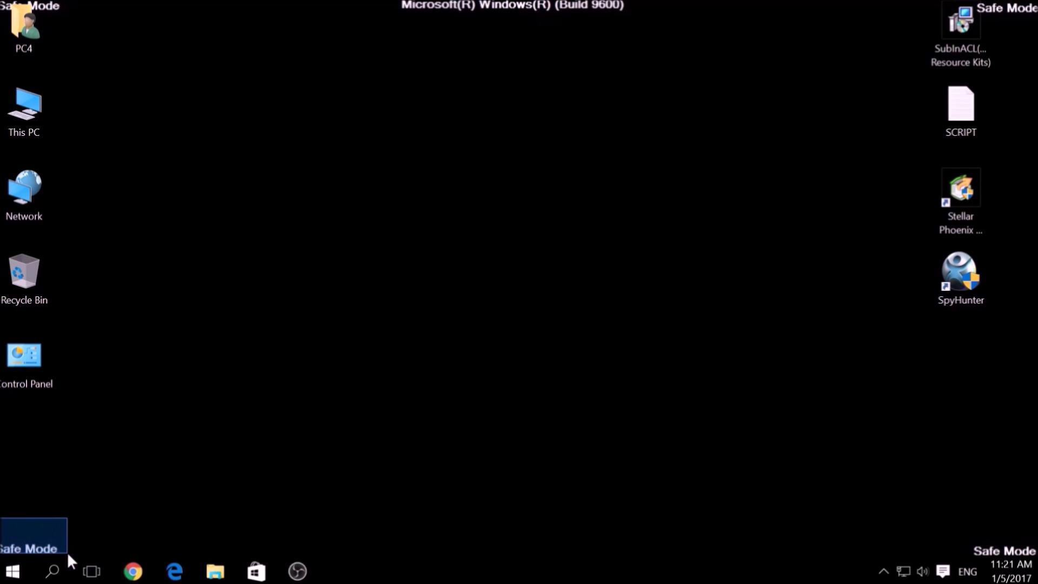
# Wait on the restarted desktop as Windows comes up in Safe Mode.
pyautogui.moveTo(931, 491); pyautogui.dragTo(1037, 557)
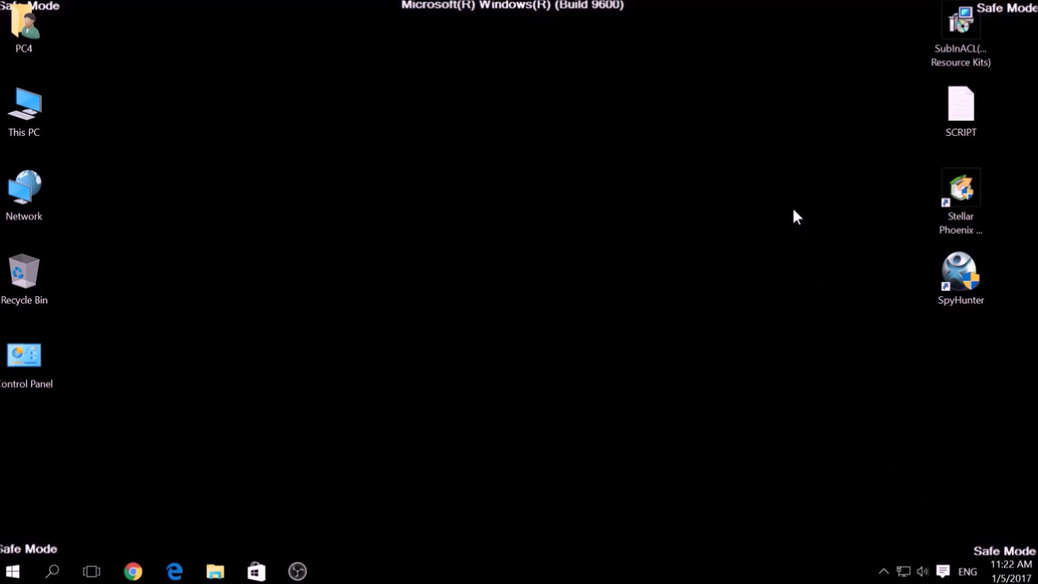
# Copy all the subinacl commands from the SCRIPT text file and minimize Notepad.
pyautogui.click(948, 60)
pyautogui.doubleClick(959, 103)
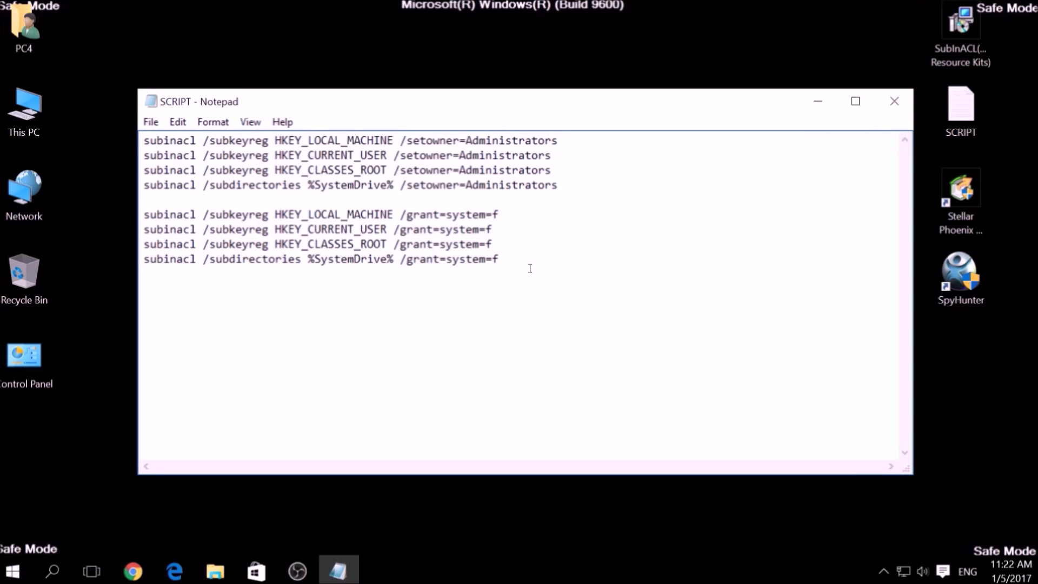
pyautogui.moveTo(527, 268); pyautogui.dragTo(111, 128)
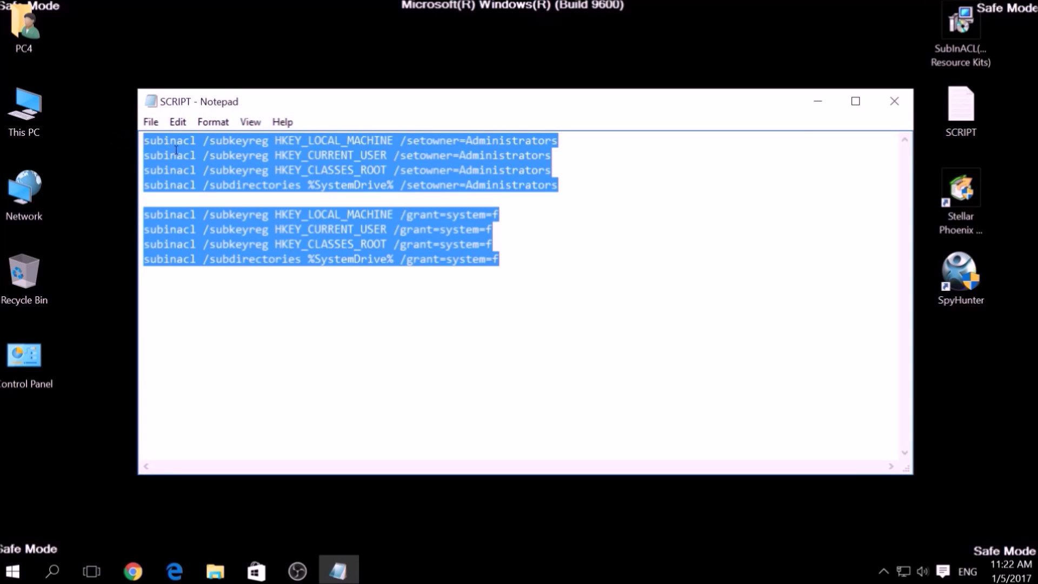
pyautogui.rightClick(278, 151)
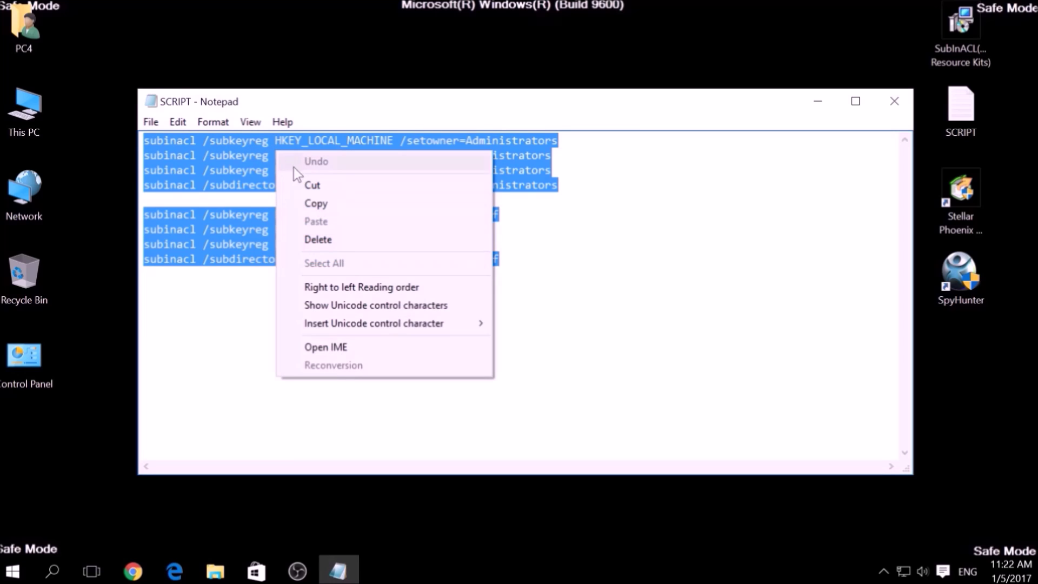
pyautogui.click(313, 204)
pyautogui.click(313, 186)
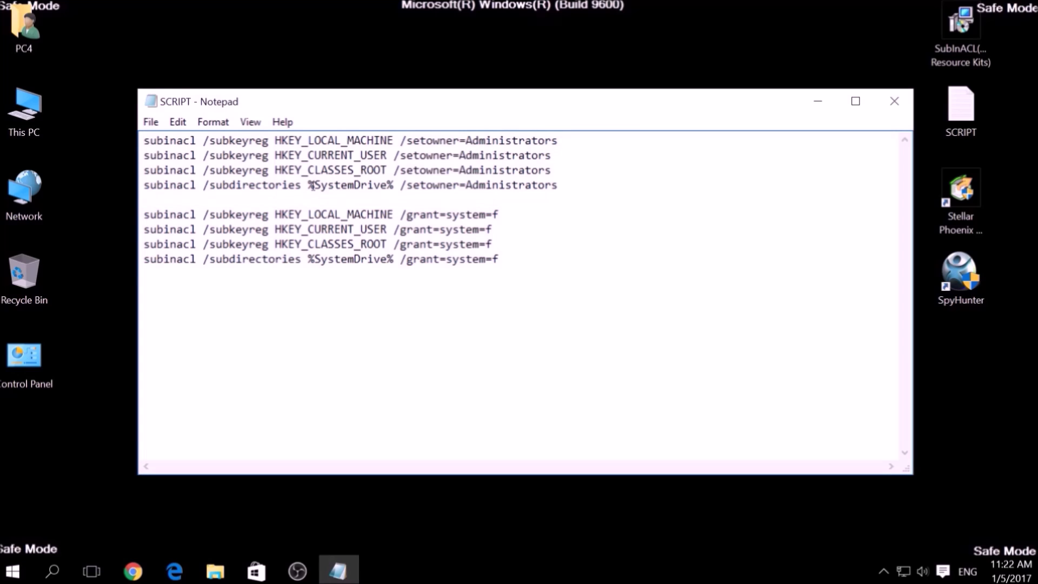
pyautogui.click(826, 108)
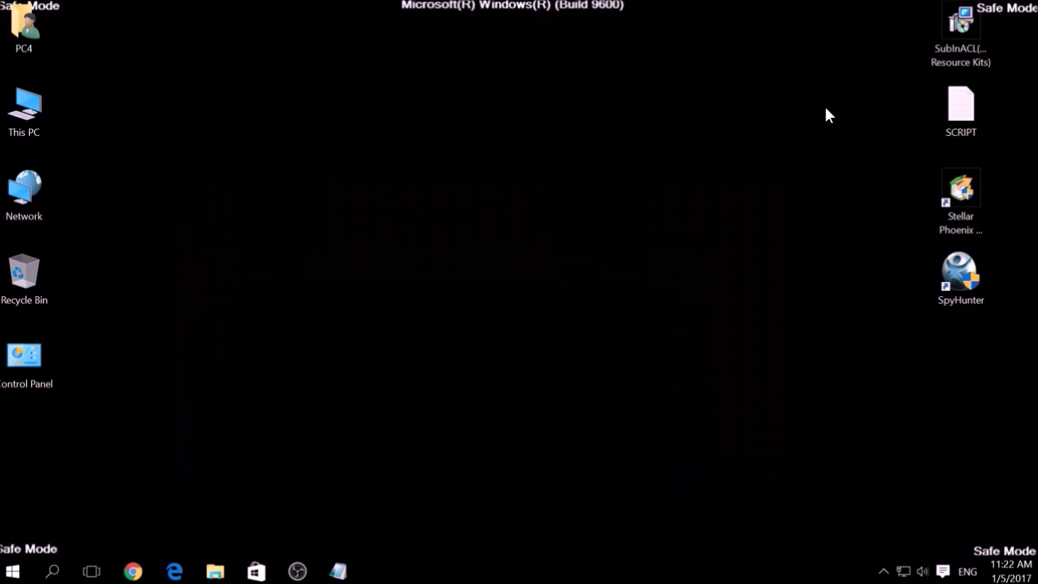
# Install SubInAcl.exe through the Windows Resource Kit Tools wizard, accepting the license.
pyautogui.doubleClick(946, 54)
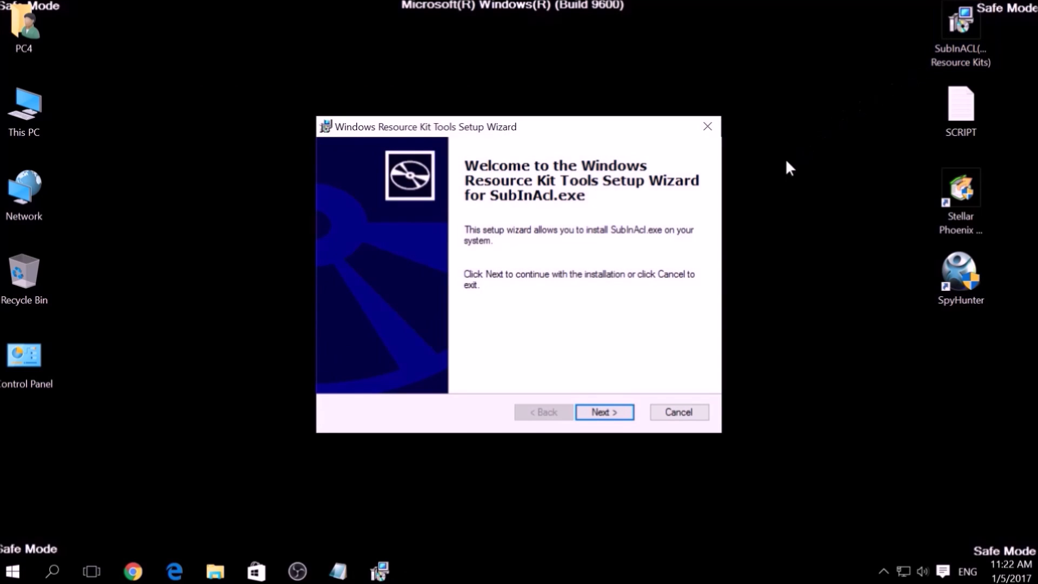
pyautogui.click(603, 408)
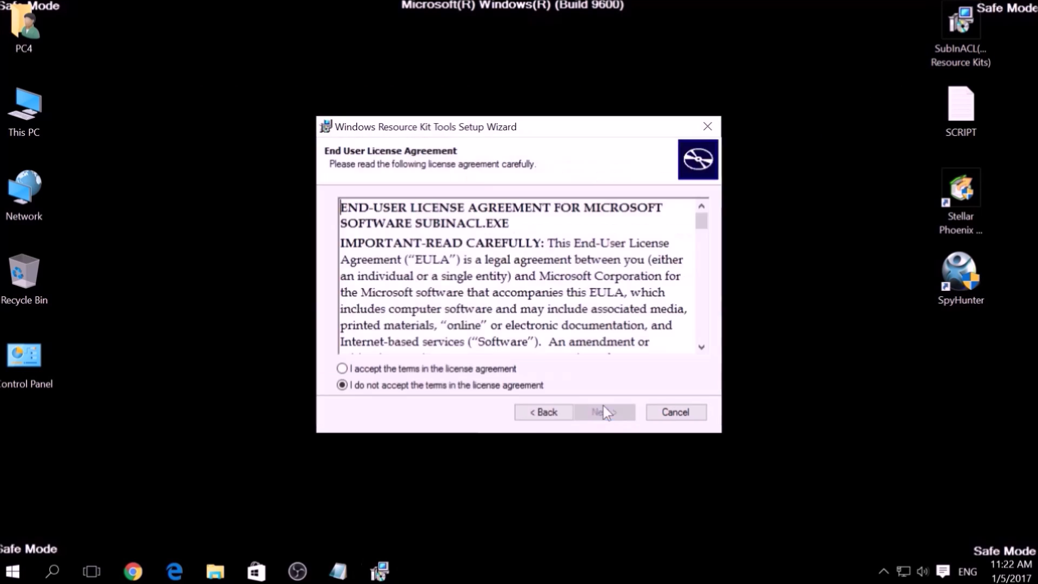
pyautogui.click(513, 370)
pyautogui.click(590, 412)
pyautogui.click(589, 412)
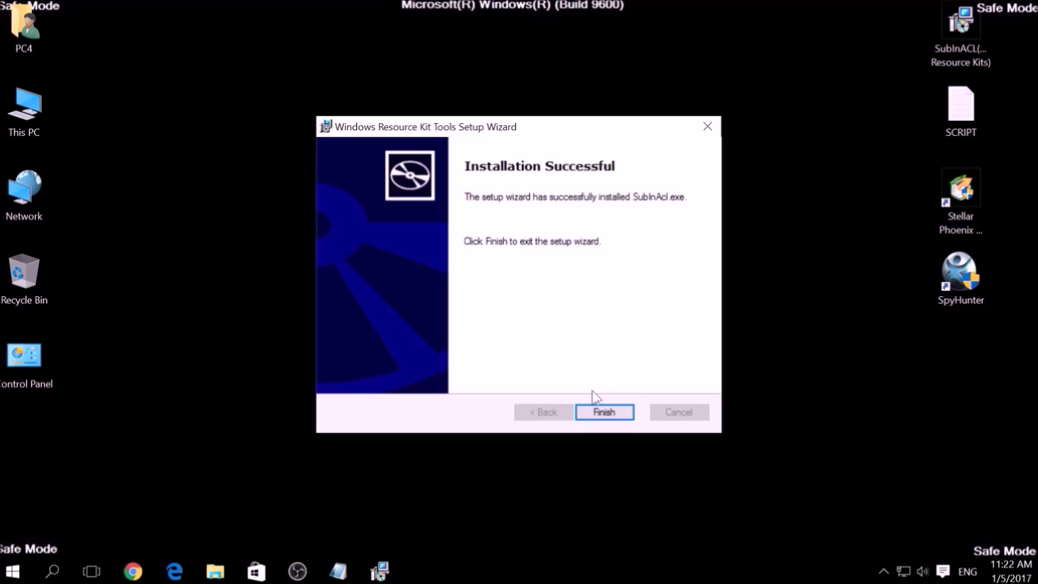
pyautogui.click(596, 412)
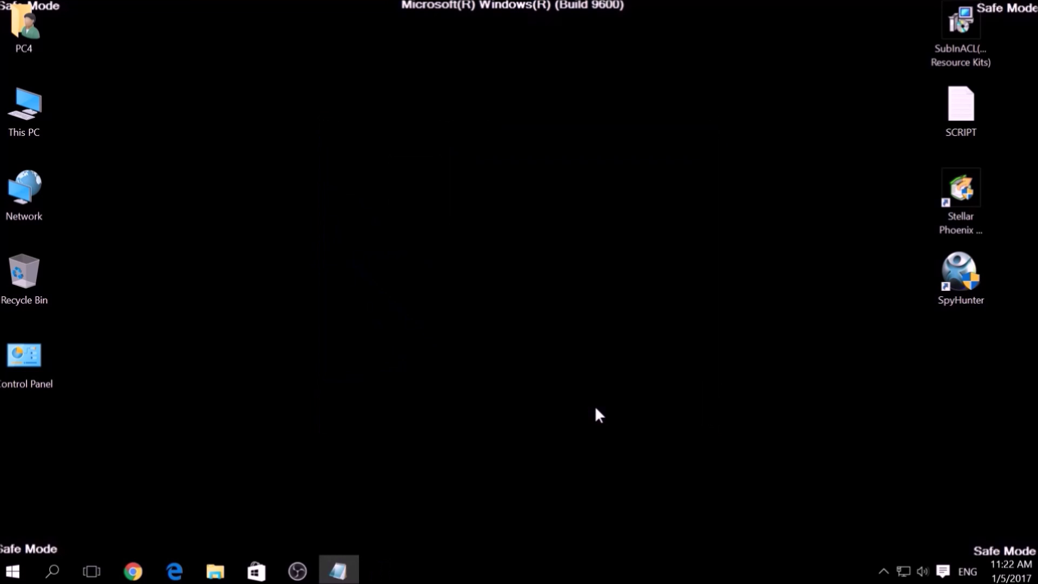
# Restore the SCRIPT window, select its commands and go to the File menu.
pyautogui.click(348, 559)
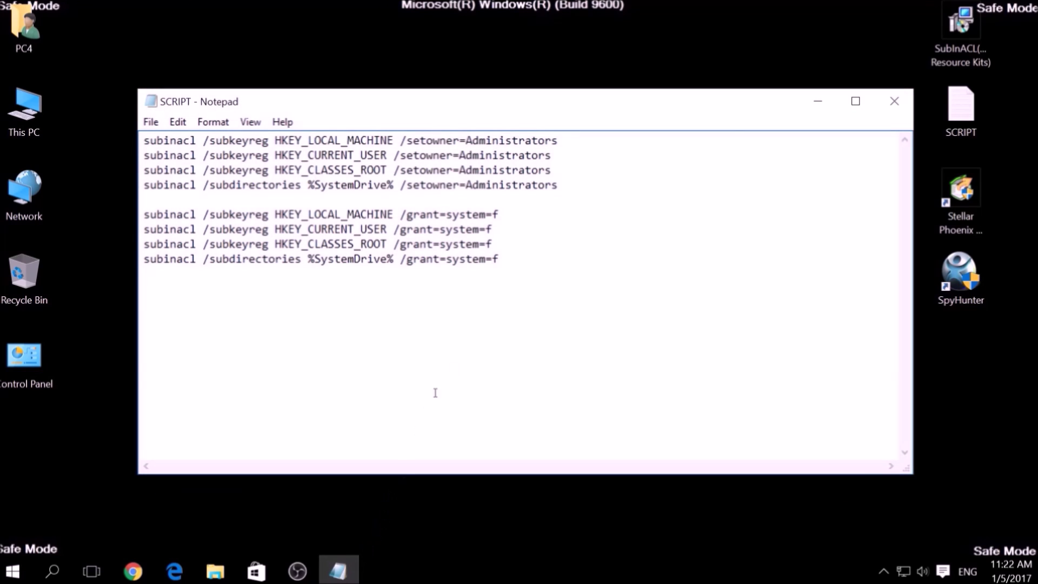
pyautogui.moveTo(499, 260); pyautogui.dragTo(142, 135)
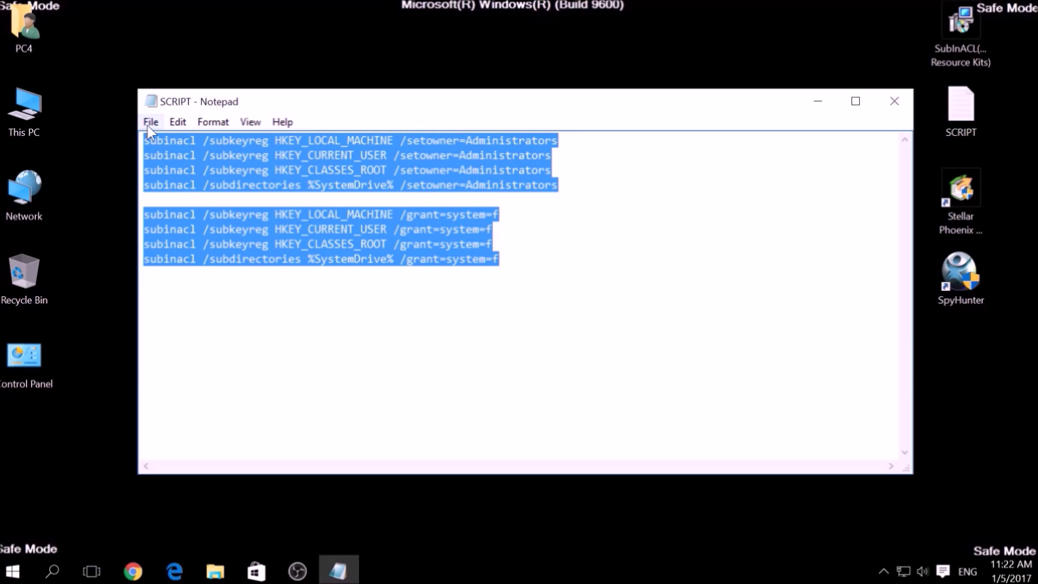
pyautogui.click(148, 126)
# Save the script to the Desktop as FIX.BAT with the All Files type.
pyautogui.click(191, 195)
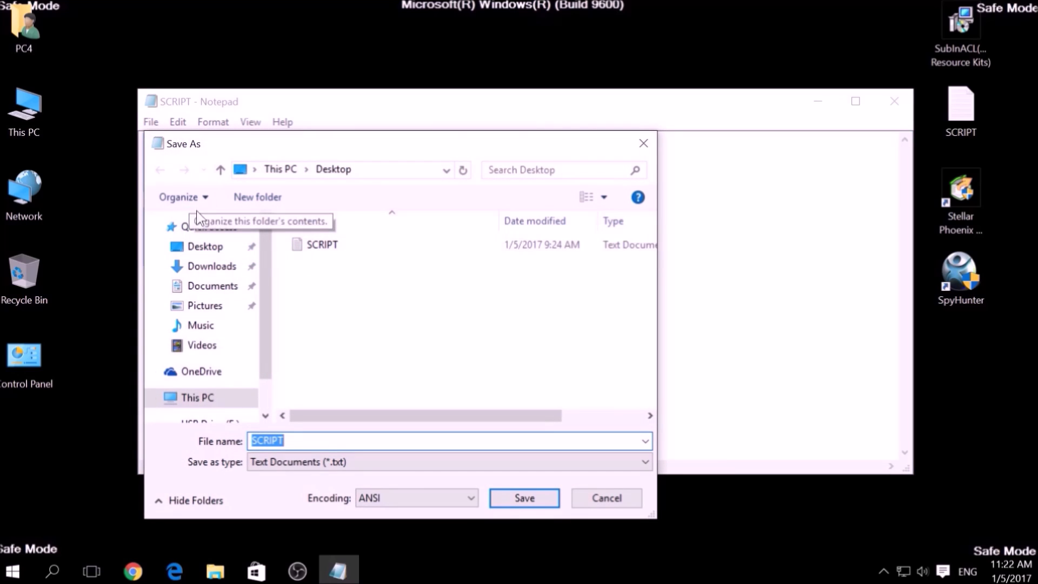
pyautogui.click(199, 255)
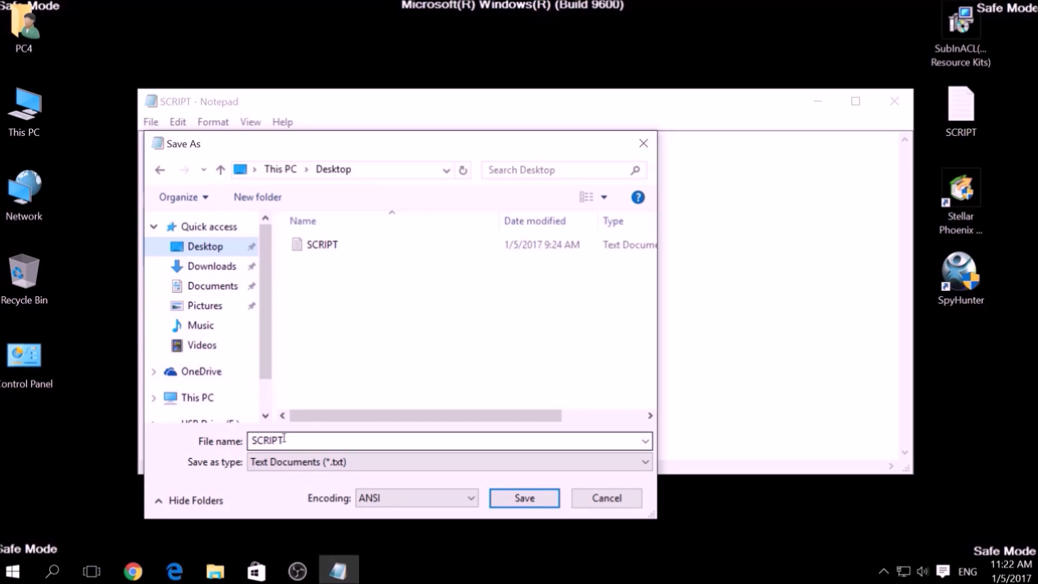
pyautogui.doubleClick(260, 436)
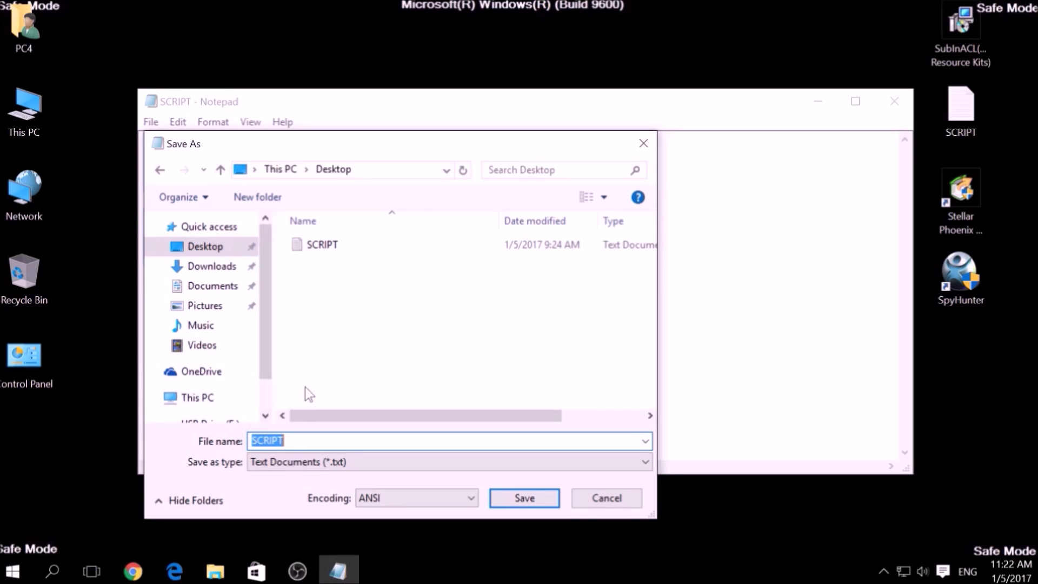
pyautogui.write('FIX')
pyautogui.write('.B')
pyautogui.write('AT')
pyautogui.moveTo(286, 441); pyautogui.dragTo(269, 440)
pyautogui.click(276, 465)
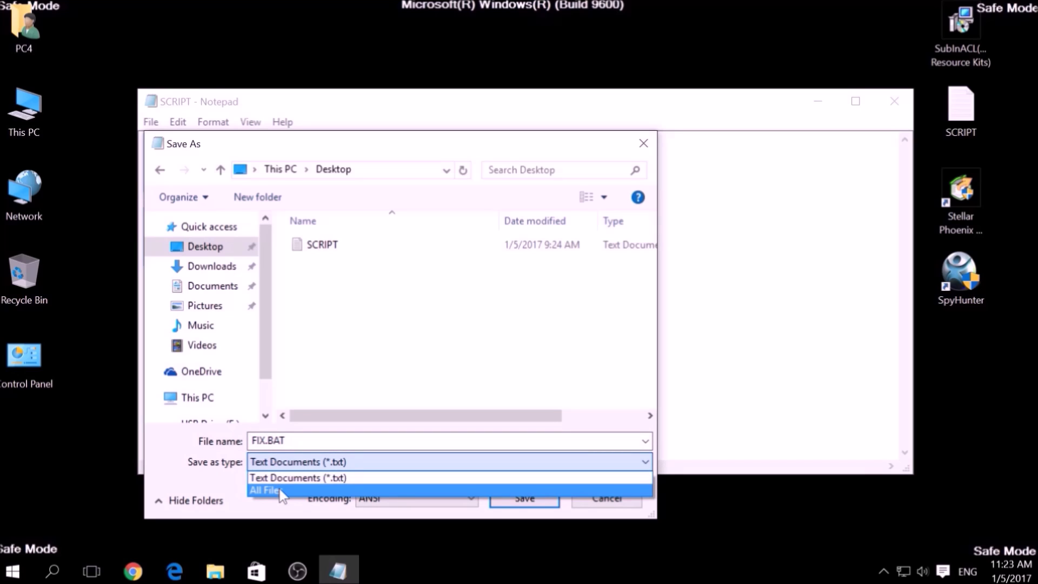
pyautogui.click(281, 491)
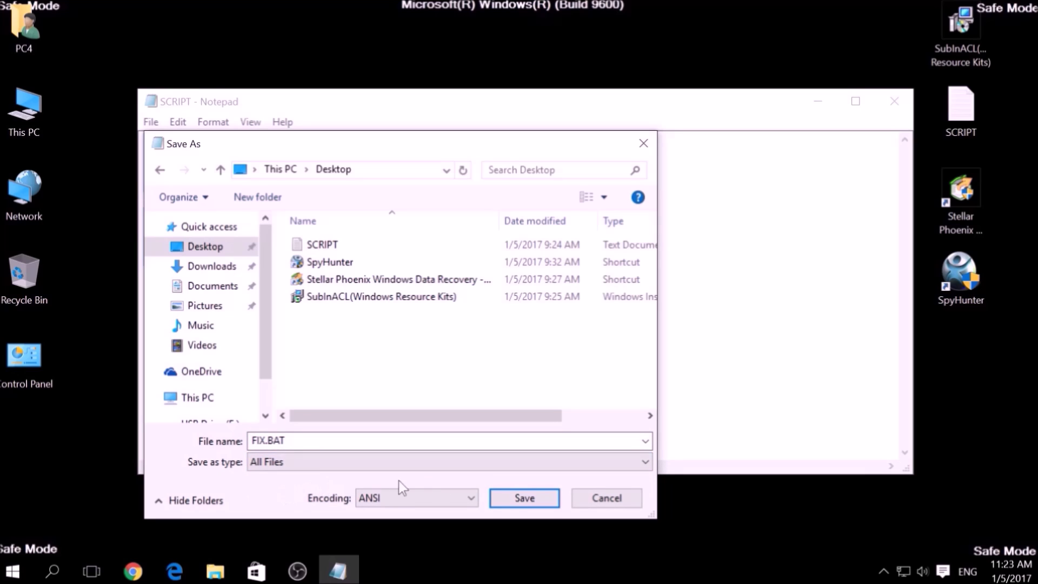
pyautogui.click(512, 493)
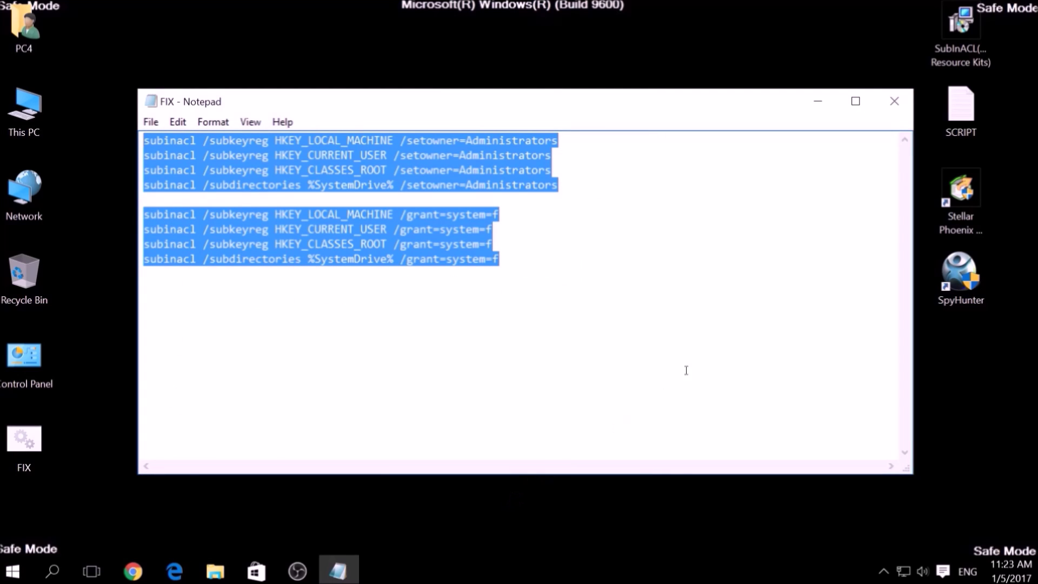
# Close Notepad and copy the FIX file from the desktop.
pyautogui.click(895, 101)
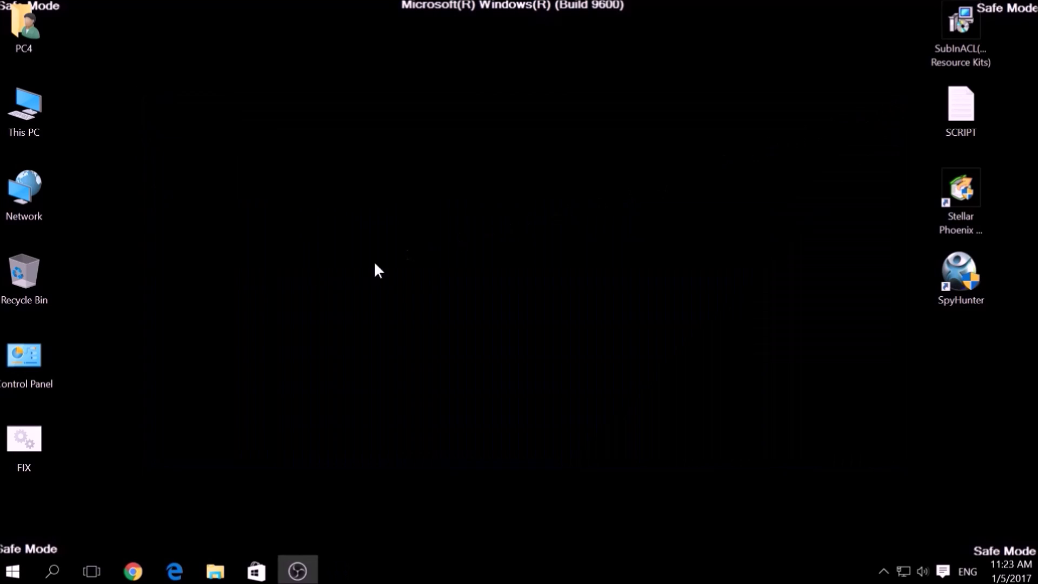
pyautogui.click(32, 428)
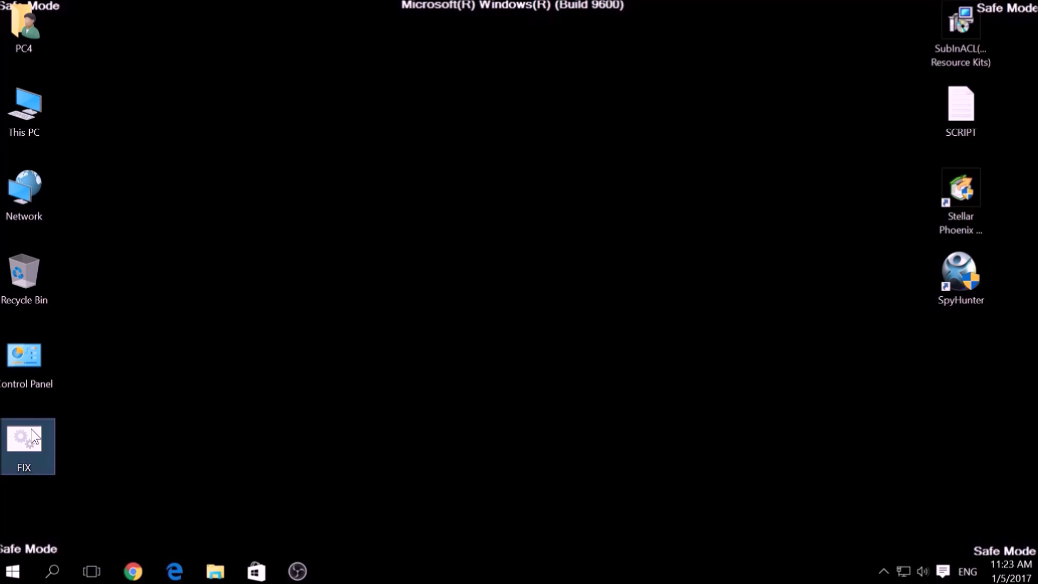
pyautogui.rightClick(30, 429)
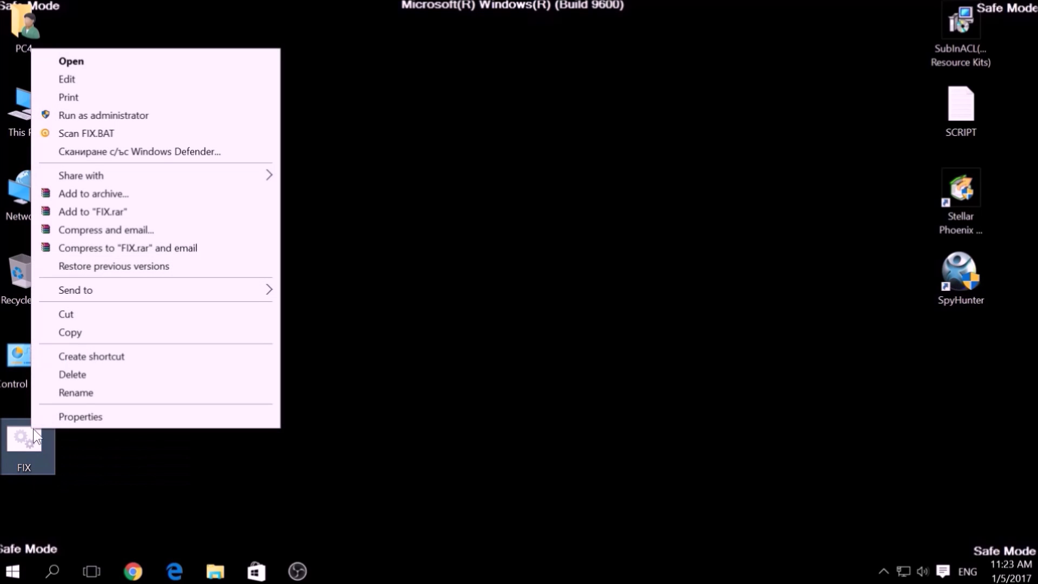
pyautogui.click(77, 330)
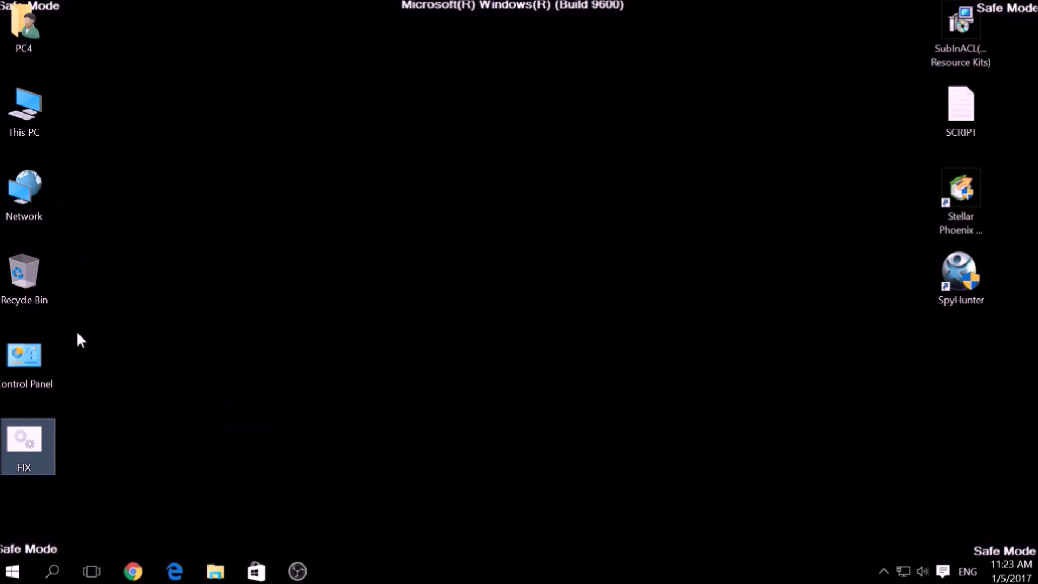
# Browse to C:\Program Files (x86)\Windows Resource Kits\Tools.
pyautogui.doubleClick(39, 113)
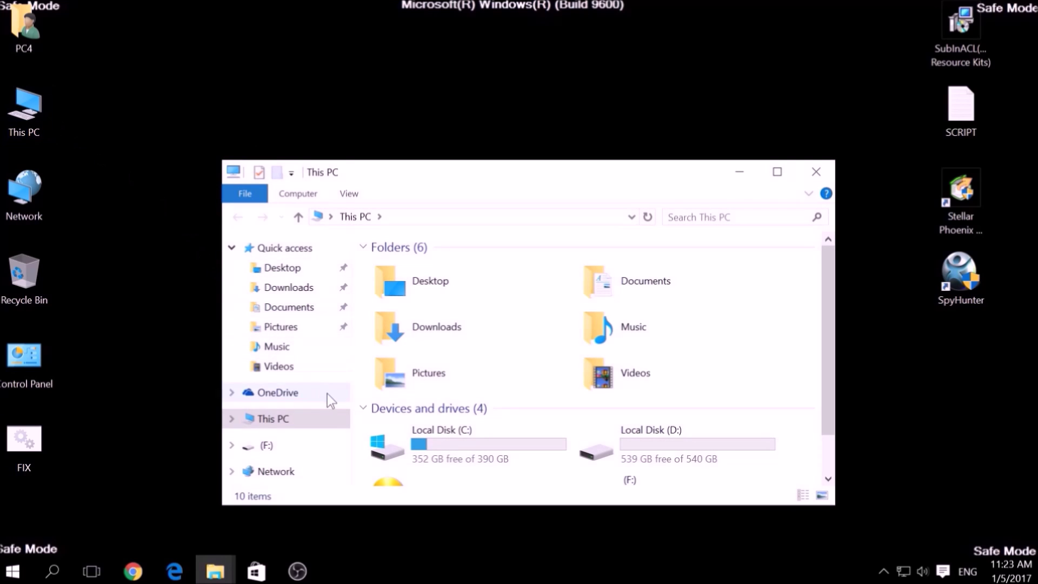
pyautogui.doubleClick(386, 443)
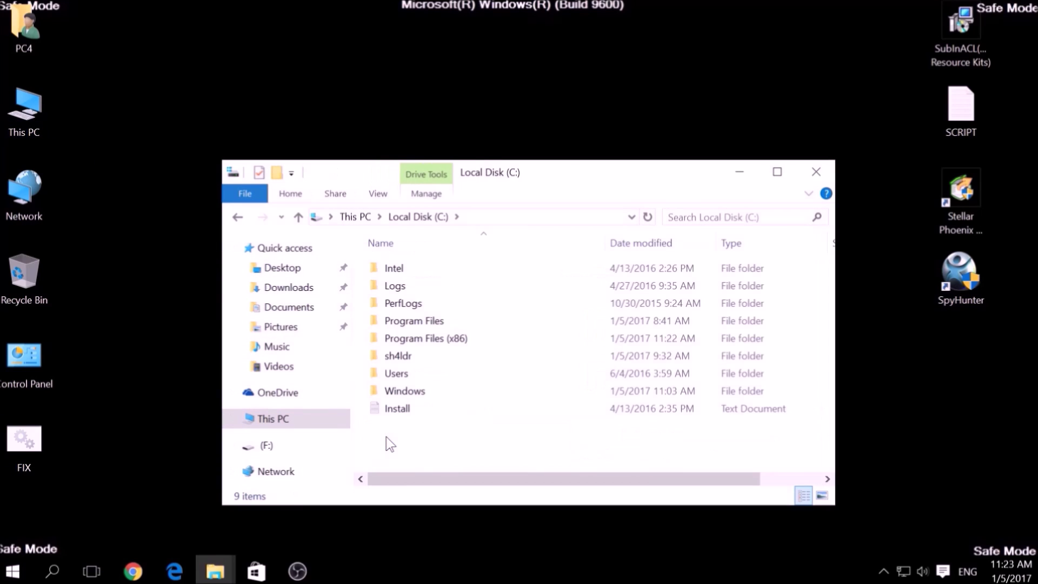
pyautogui.doubleClick(413, 340)
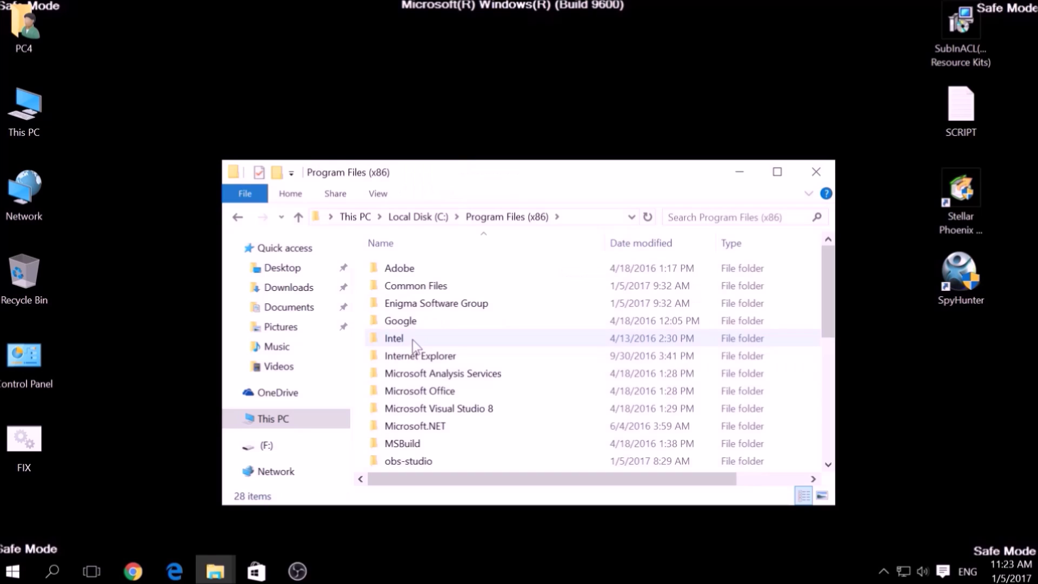
pyautogui.click(411, 340)
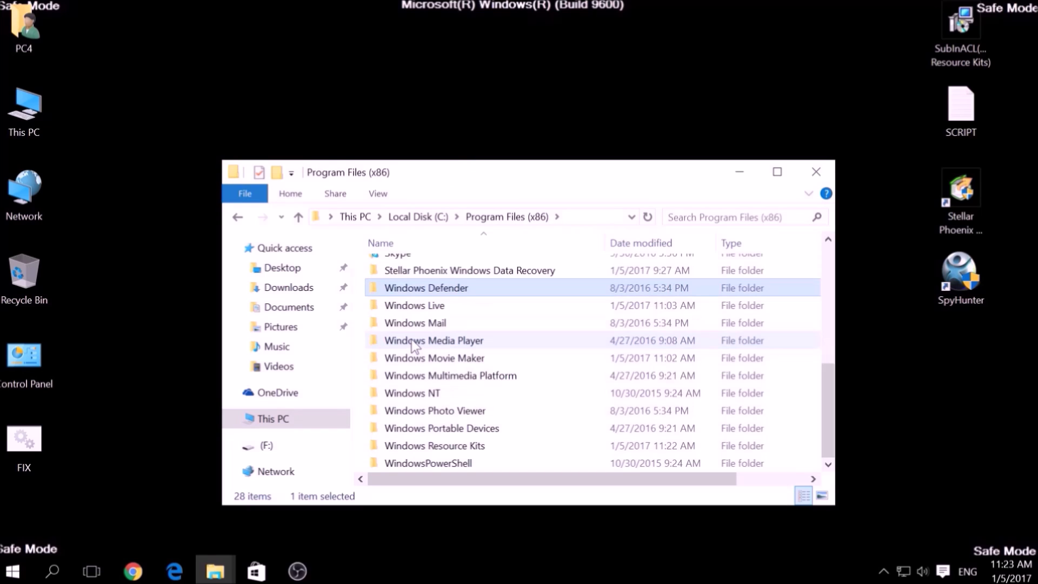
pyautogui.press('w')
pyautogui.doubleClick(424, 445)
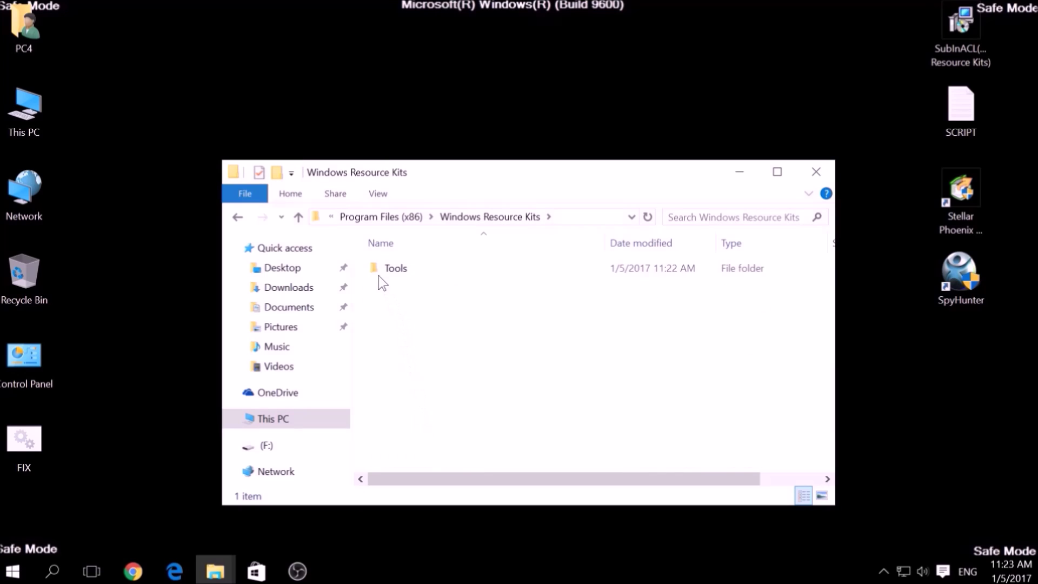
pyautogui.doubleClick(393, 269)
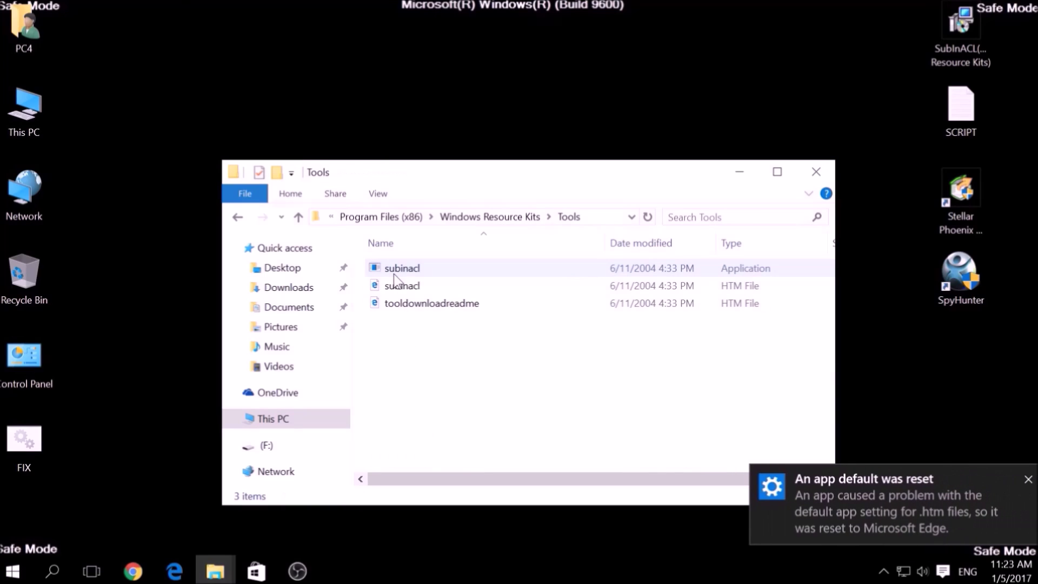
# Paste FIX into the Tools folder with administrator permission and close Explorer.
pyautogui.rightClick(391, 336)
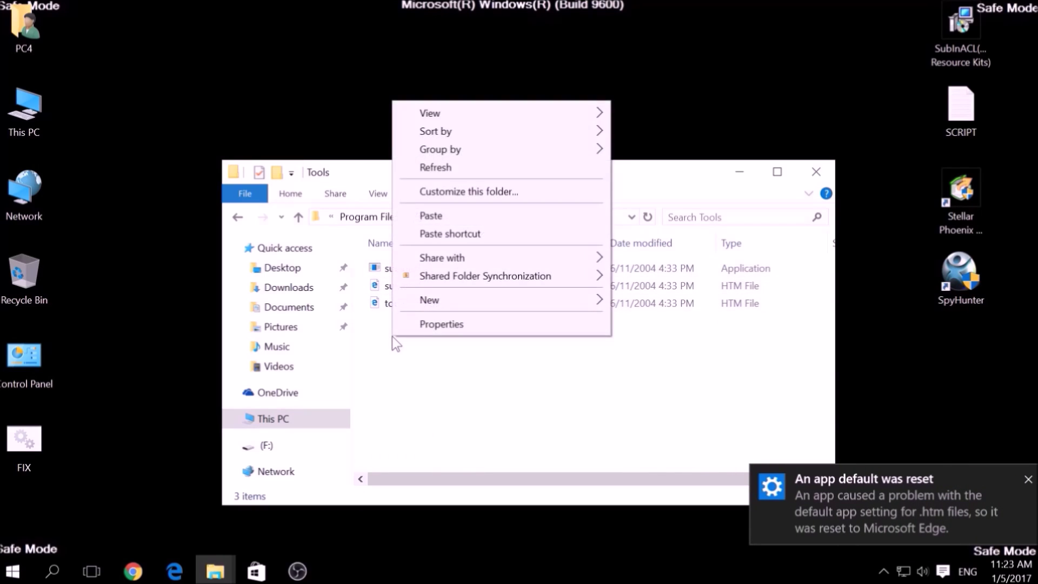
pyautogui.click(424, 216)
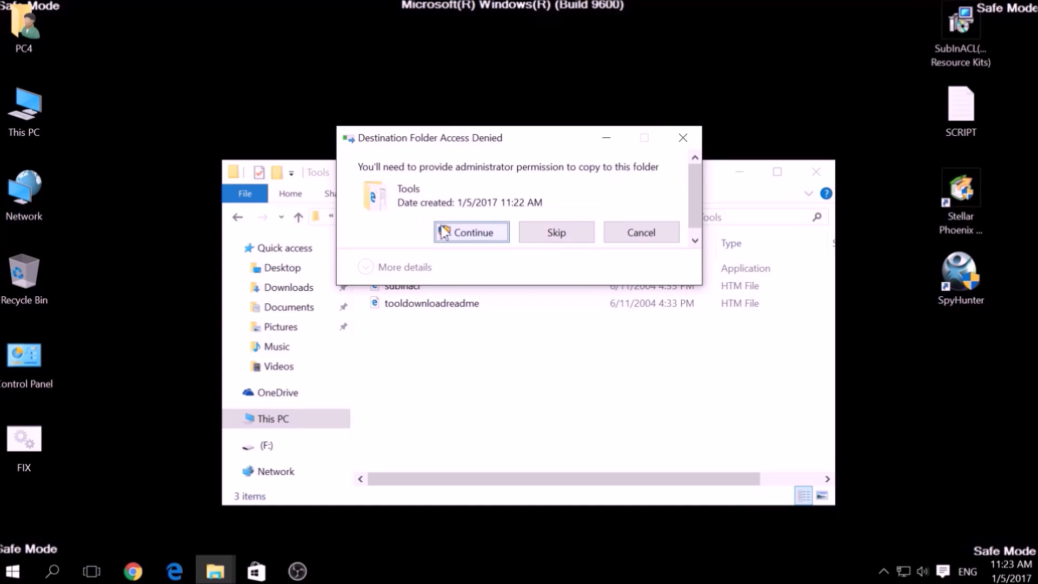
pyautogui.click(456, 231)
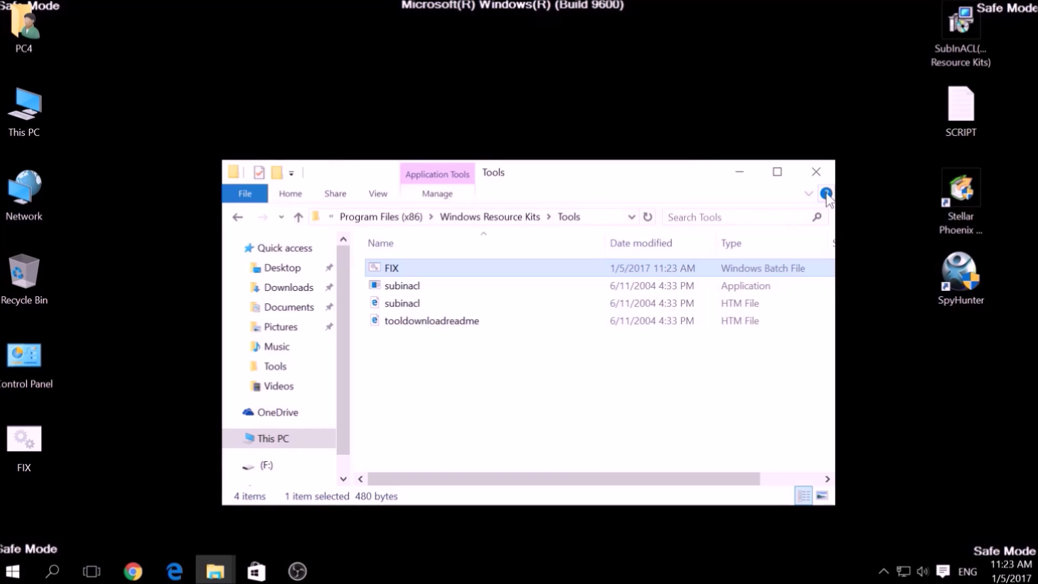
pyautogui.click(816, 171)
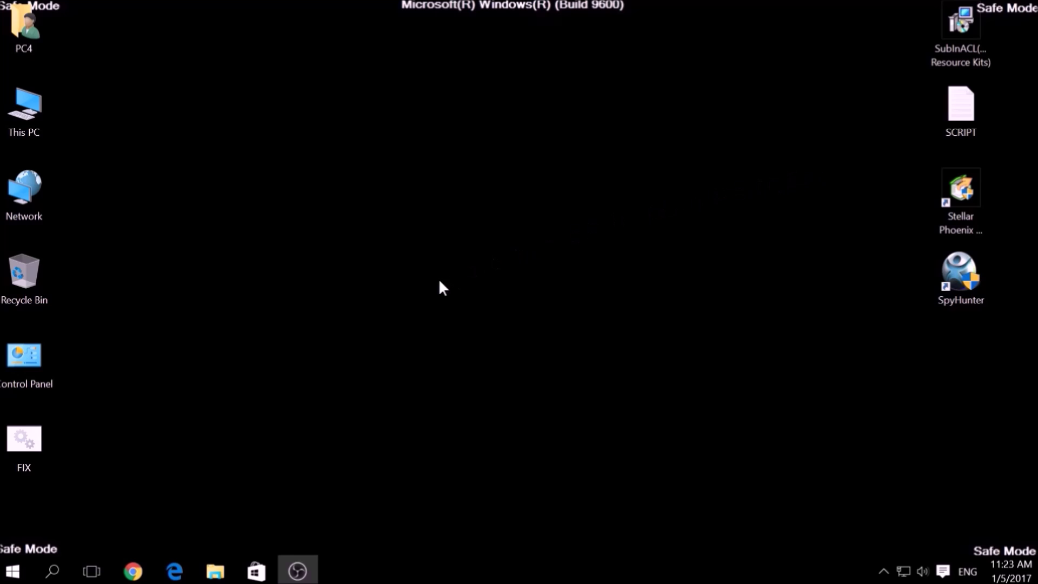
# Search for cmd and bring up its context options.
pyautogui.click(50, 571)
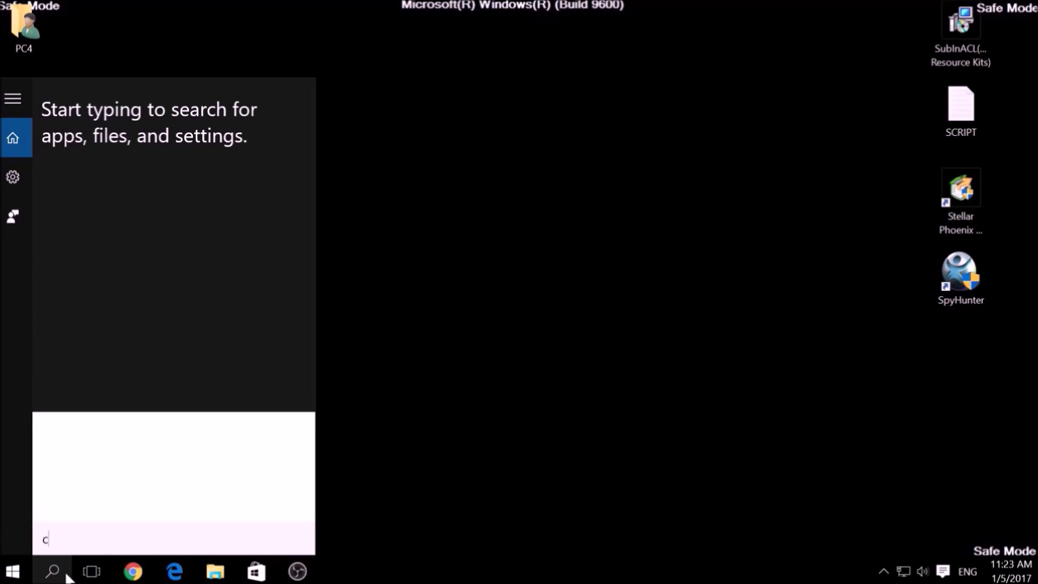
pyautogui.write('cmd')
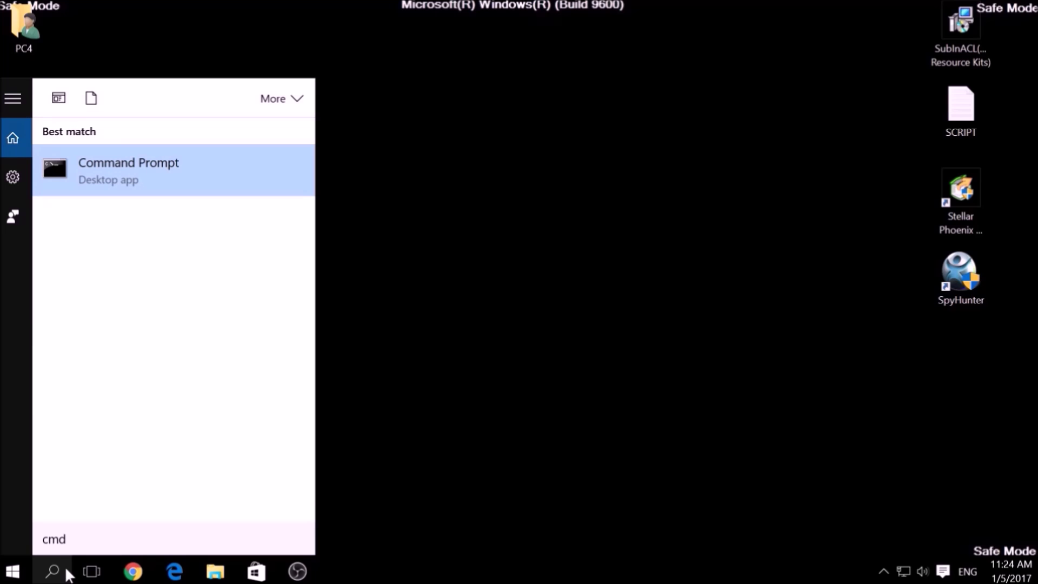
pyautogui.rightClick(116, 184)
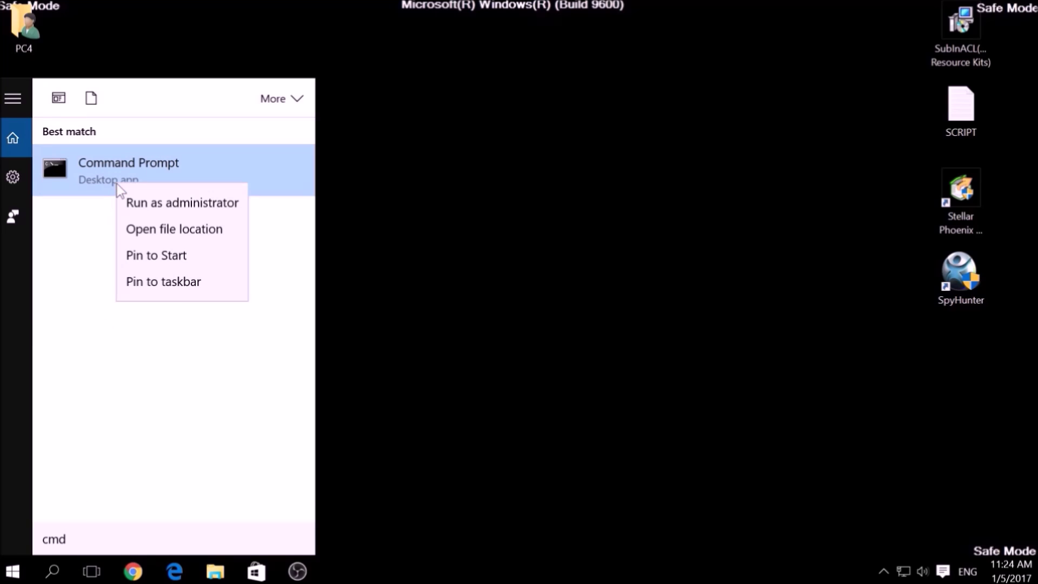
# Run FIX.bat in an administrator Command Prompt, let subinacl finish, and close the console.
pyautogui.click(147, 207)
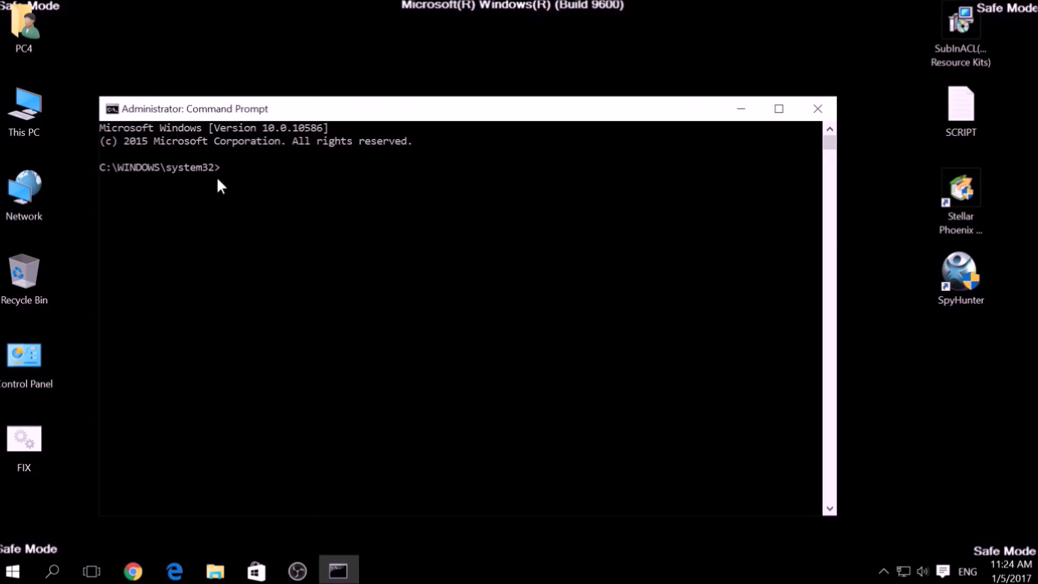
pyautogui.click(220, 173)
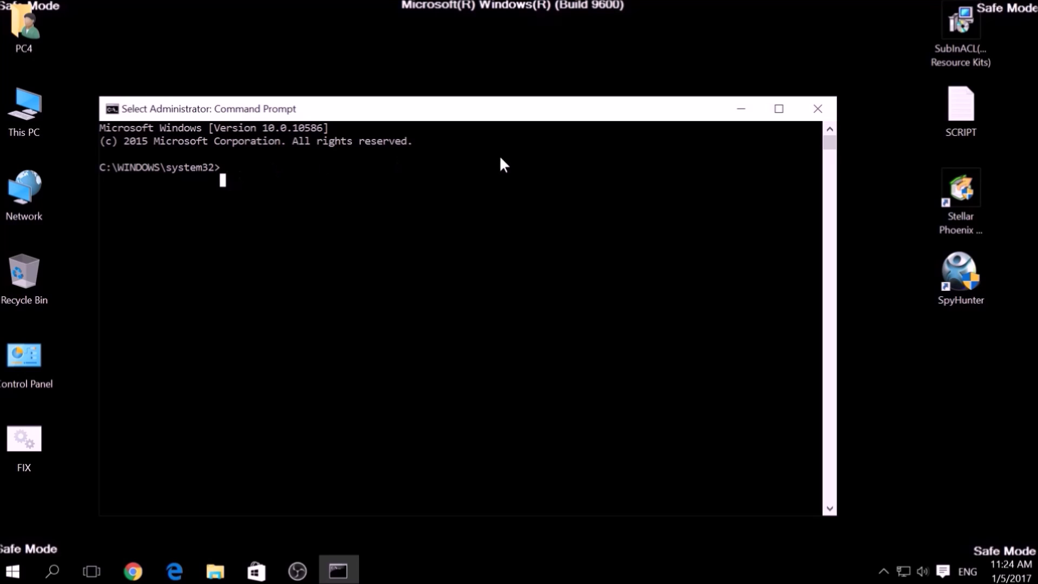
pyautogui.write('CD')
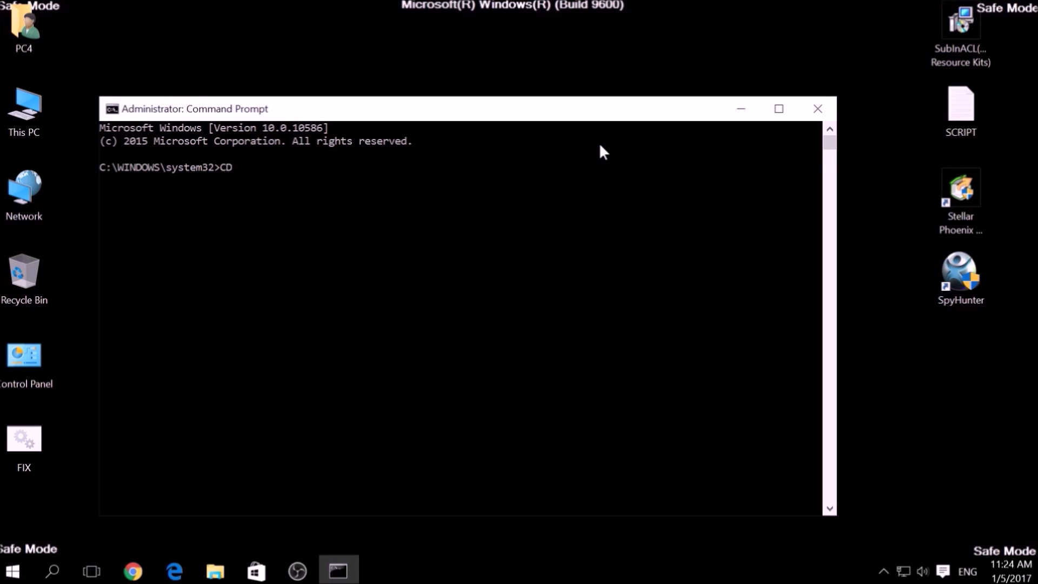
pyautogui.write(' C:')
pyautogui.write('\\Pro')
pyautogui.write('gram Fi')
pyautogui.write('les (X')
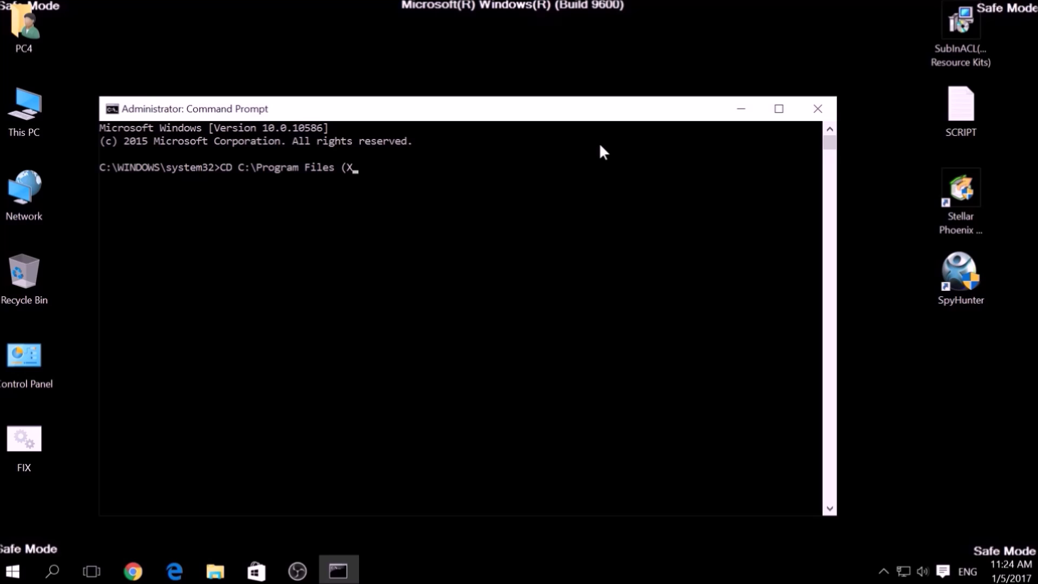
pyautogui.press('BackSpace')
pyautogui.write('x86')
pyautogui.write(')\\')
pyautogui.write('Window')
pyautogui.write('s Resource K')
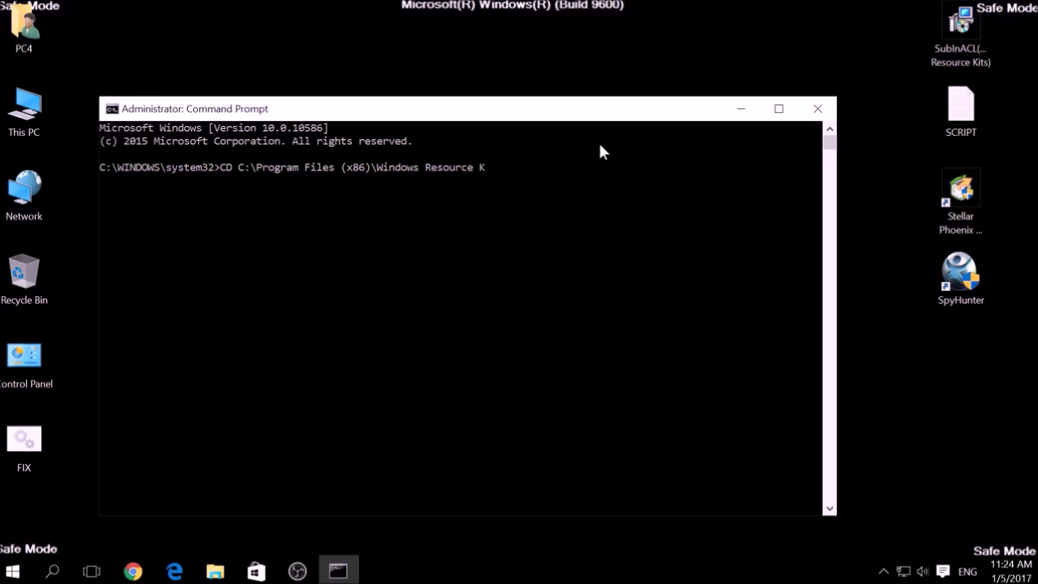
pyautogui.write('its\\')
pyautogui.write('Too')
pyautogui.write('ls')
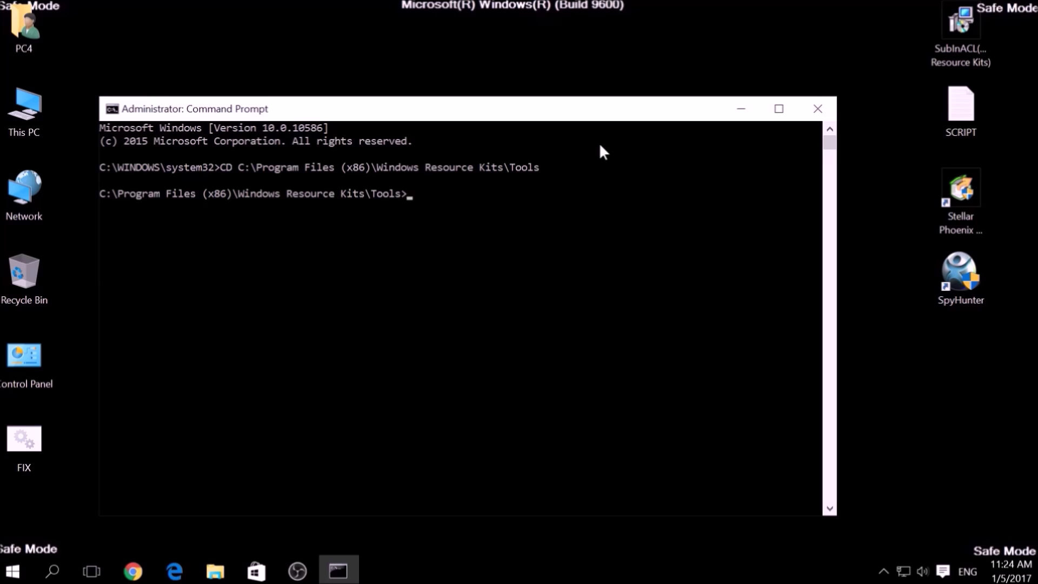
pyautogui.write('FIX')
pyautogui.write('.ba')
pyautogui.write('t')
pyautogui.press('Return')
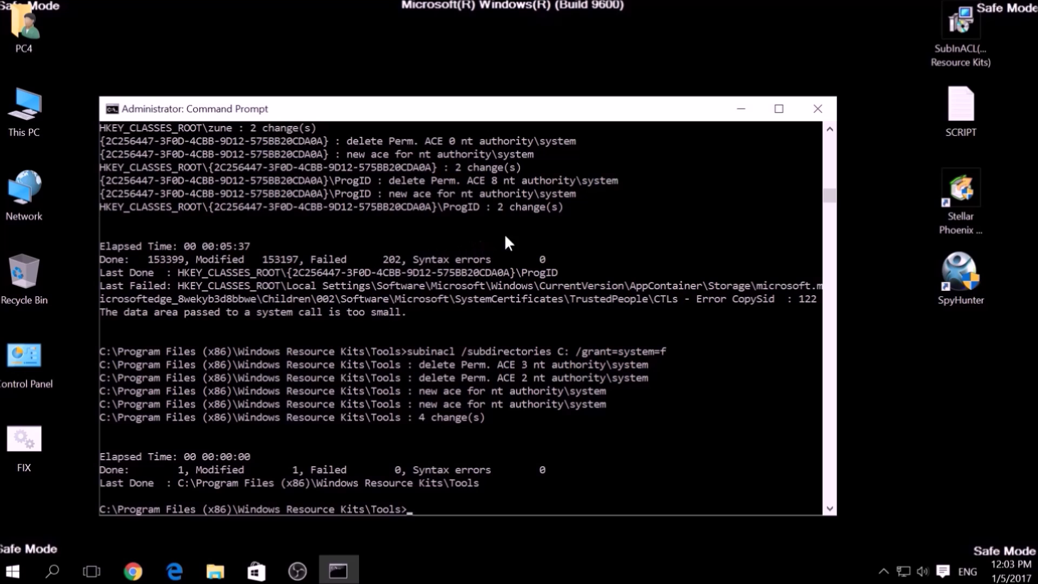
pyautogui.click(824, 103)
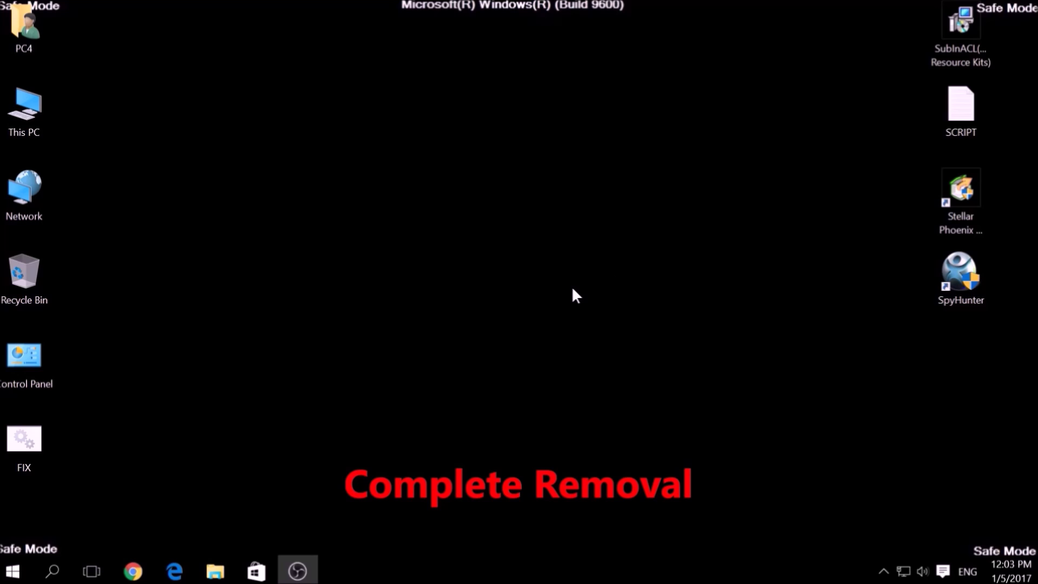
# Launch SpyHunter and start a new Quick Scan of the computer.
pyautogui.doubleClick(949, 295)
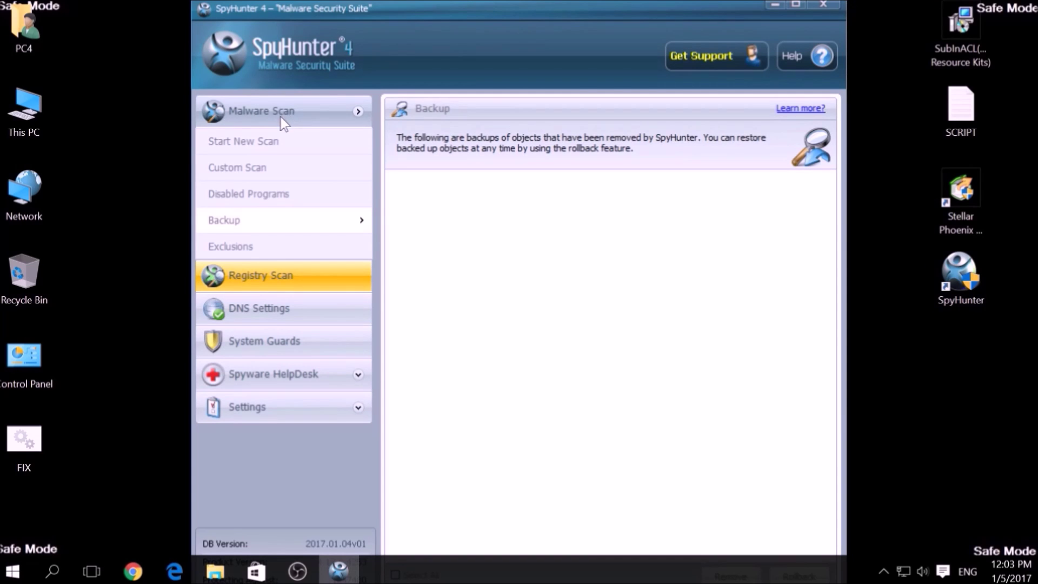
pyautogui.click(275, 147)
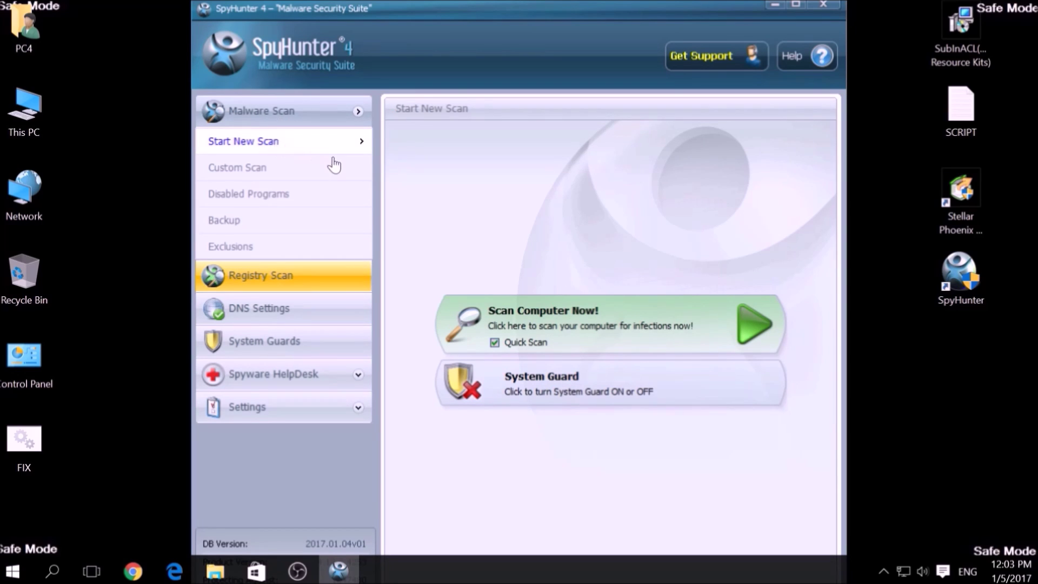
pyautogui.click(609, 315)
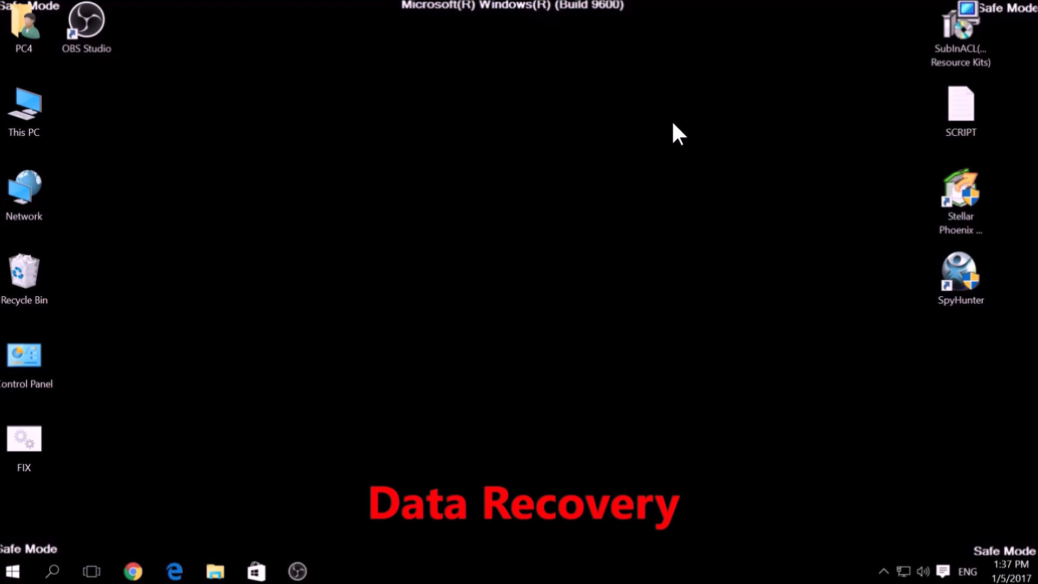
# Launch Stellar Phoenix, scan drive C: with the normal scan type, then abort to view results.
pyautogui.click(954, 197)
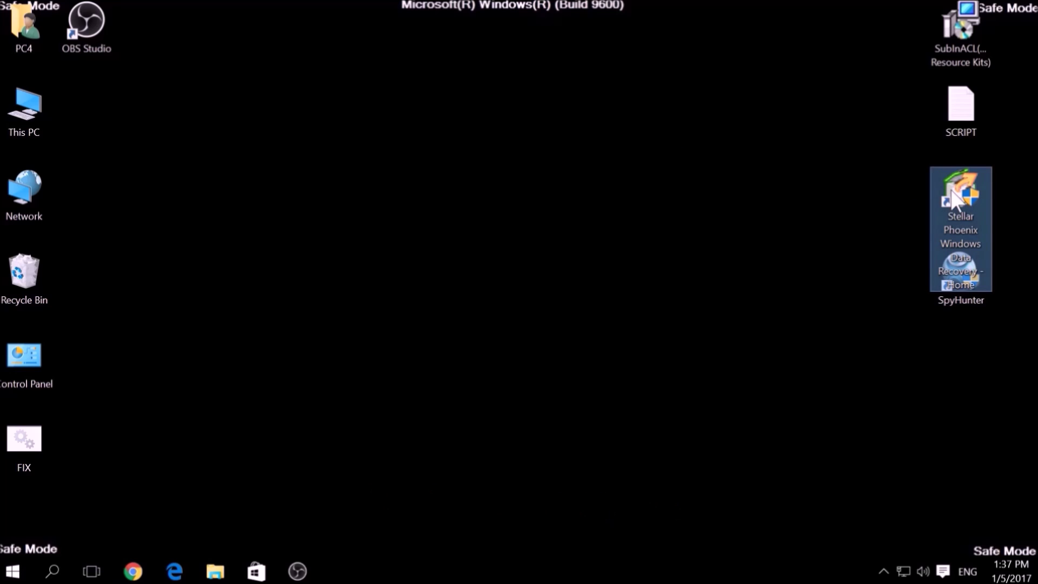
pyautogui.doubleClick(954, 196)
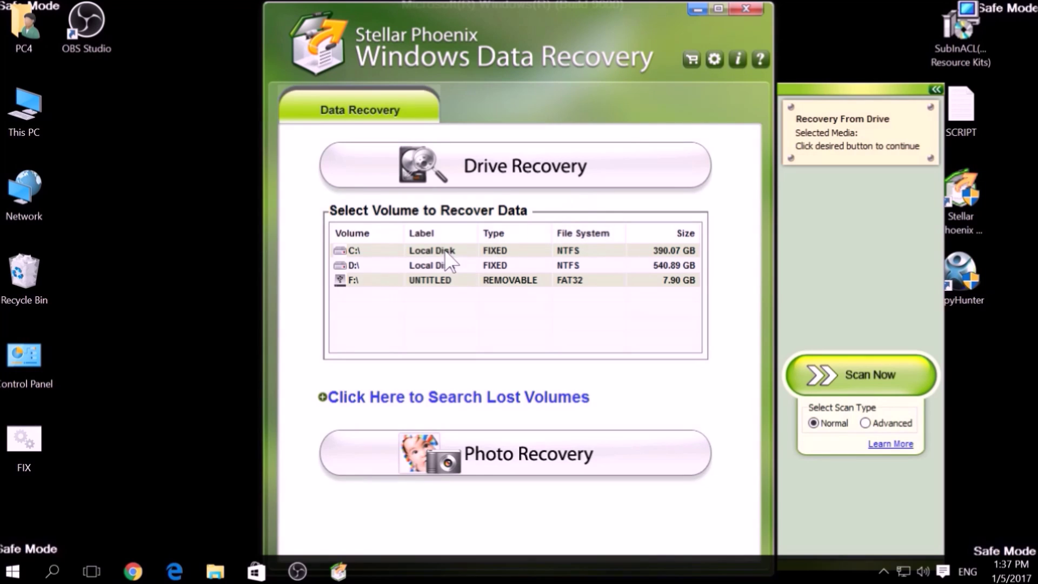
pyautogui.click(445, 252)
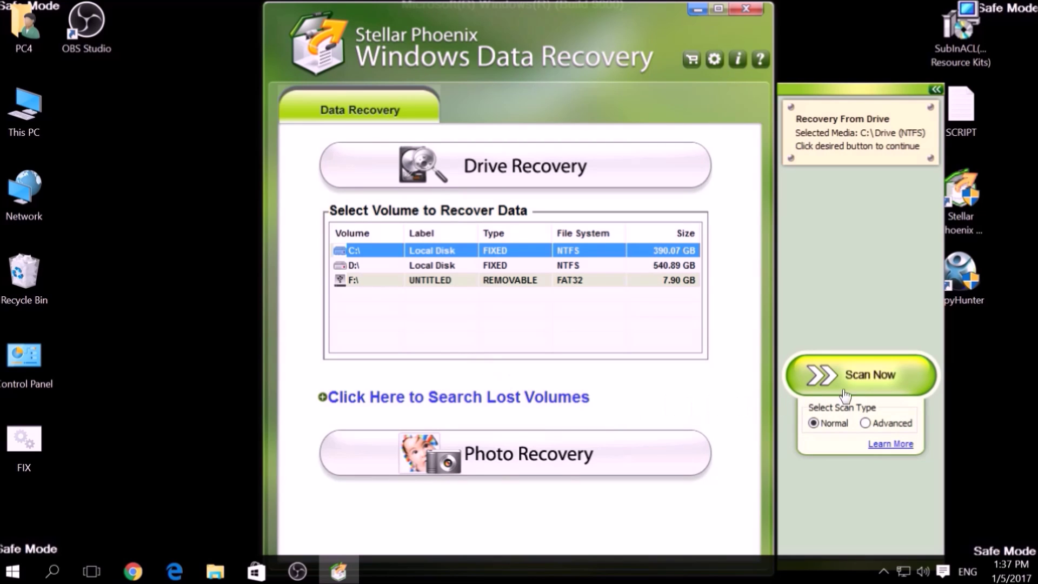
pyautogui.click(880, 422)
pyautogui.click(842, 423)
pyautogui.click(827, 377)
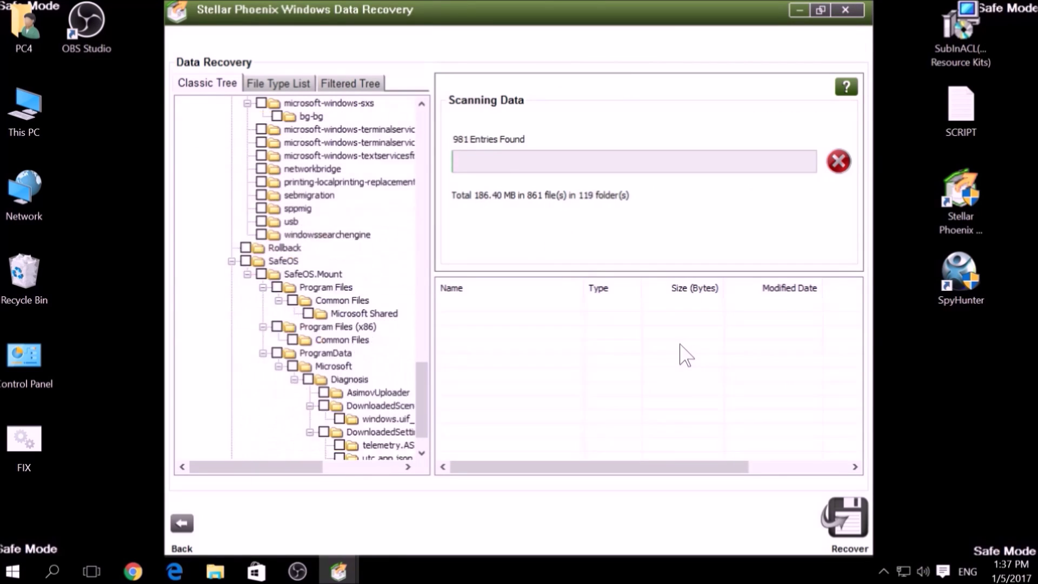
pyautogui.click(837, 163)
pyautogui.click(609, 201)
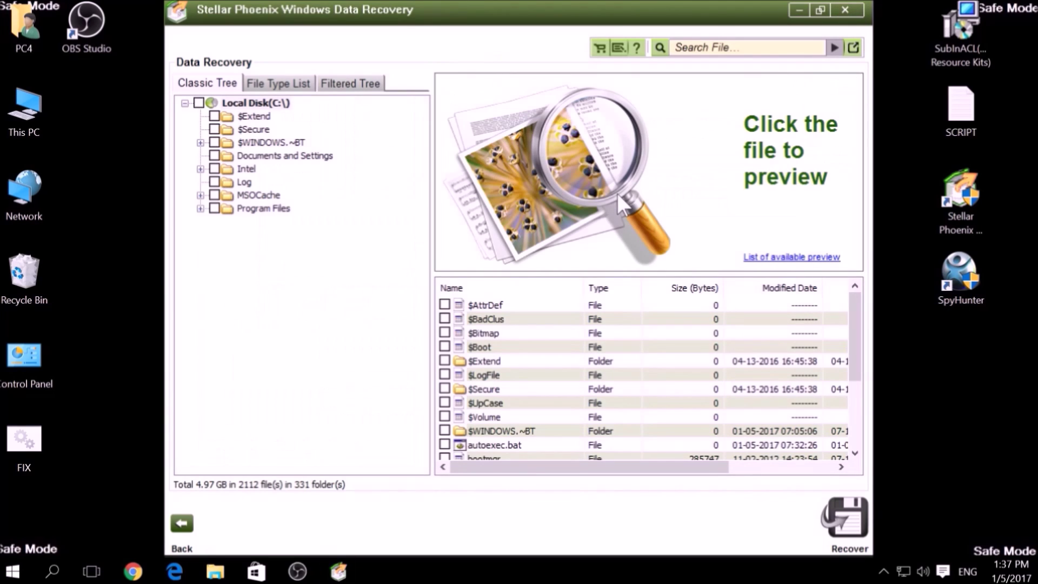
# Mark $AttrDef, $BadClus, $Bitmap, $LogFile, $WINDOWS.~BT and autoexec.bat for recovery.
pyautogui.click(444, 305)
pyautogui.click(445, 332)
pyautogui.click(445, 361)
pyautogui.click(445, 374)
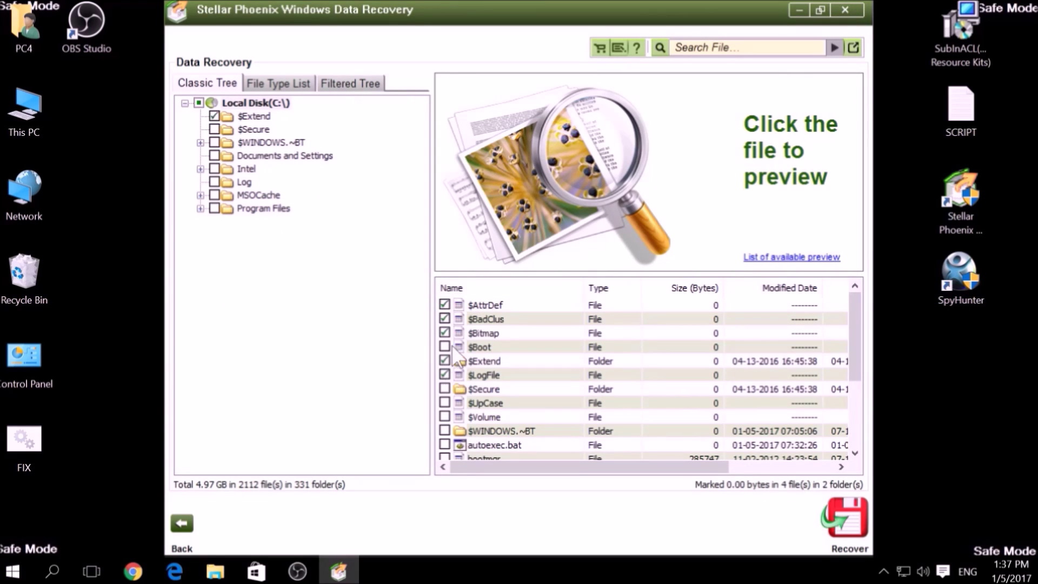
pyautogui.click(445, 346)
pyautogui.scroll(-3, 455, 351)
pyautogui.click(445, 319)
pyautogui.click(445, 332)
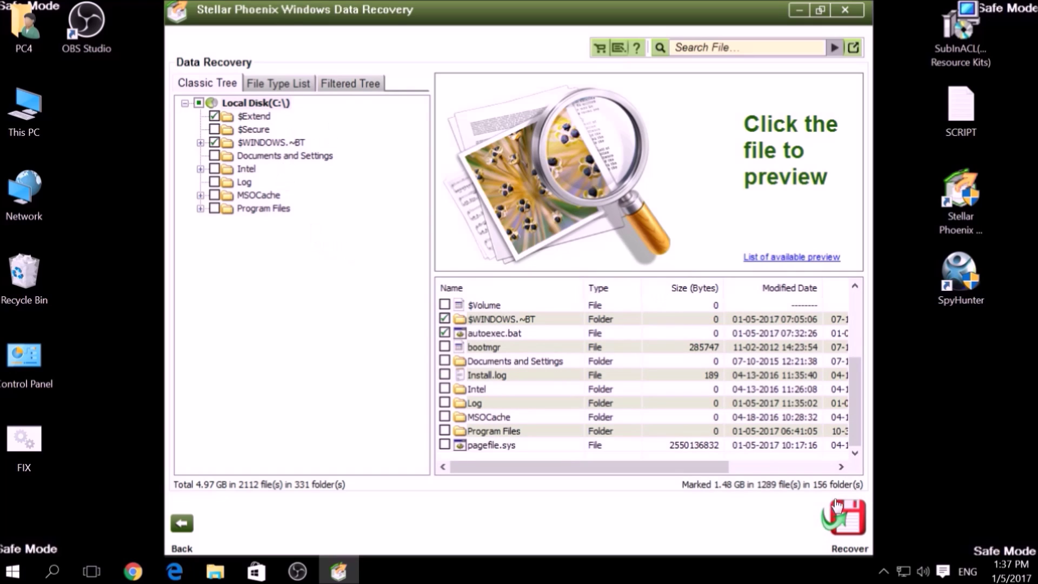
# Close Stellar Phoenix and answer its rescan prompt.
pyautogui.click(846, 17)
pyautogui.click(507, 347)
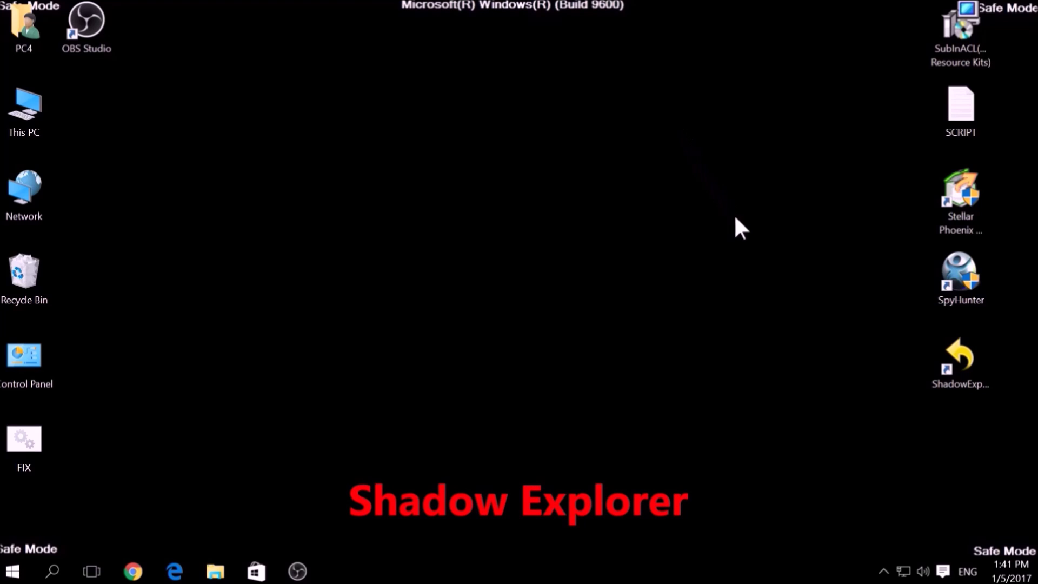
# Launch ShadowExplorer, dismiss the update notice, and browse Intel, MSOCache, System Volume Information and Recovery.
pyautogui.doubleClick(956, 367)
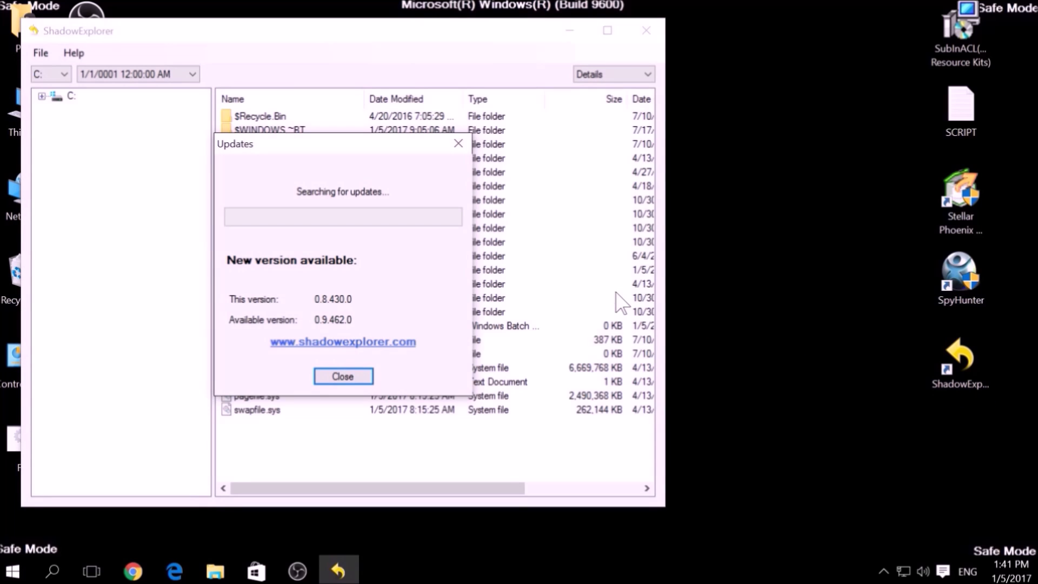
pyautogui.click(455, 146)
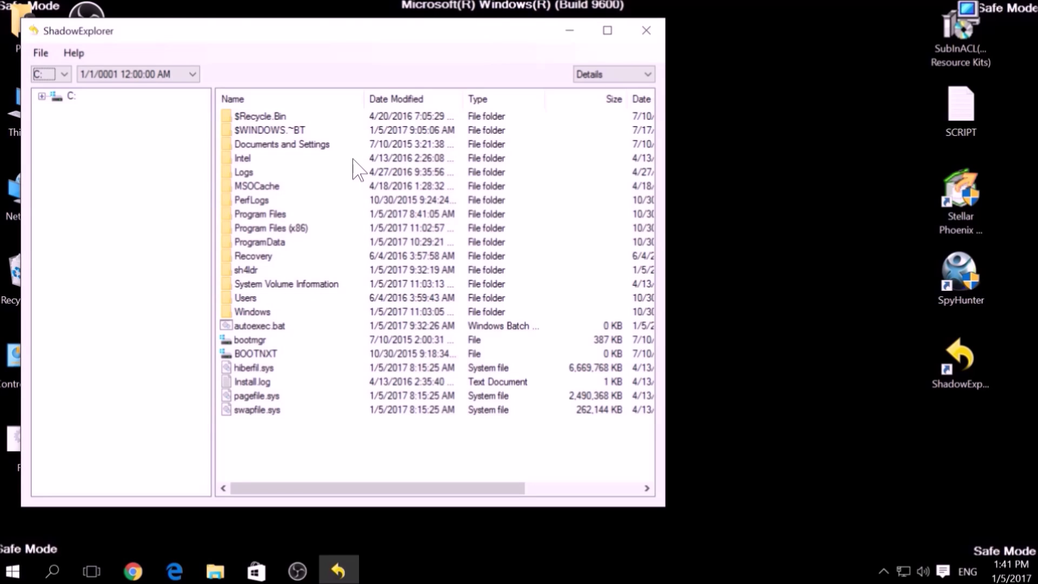
pyautogui.click(244, 162)
pyautogui.click(247, 186)
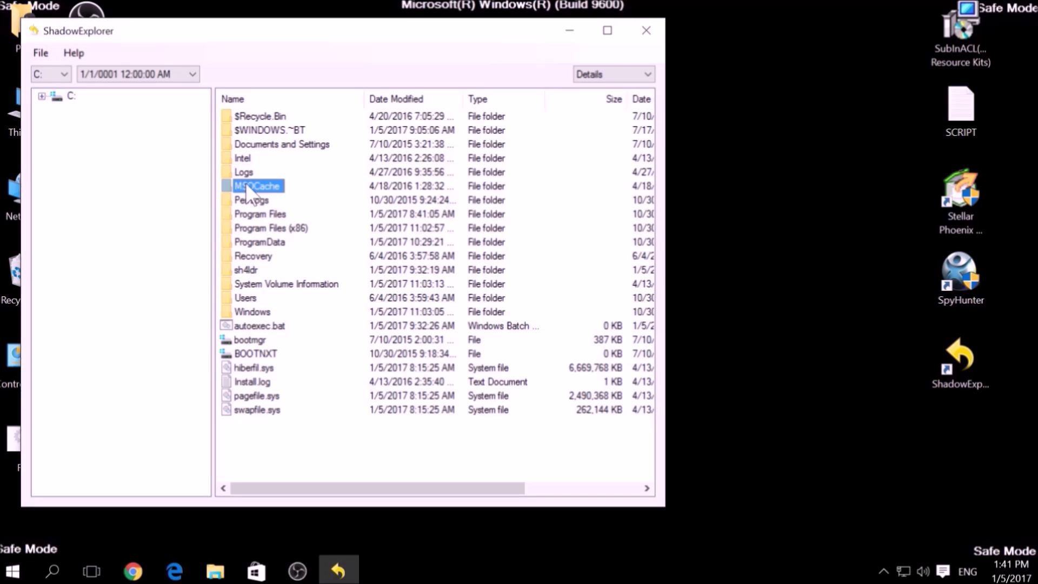
pyautogui.click(251, 287)
pyautogui.click(244, 259)
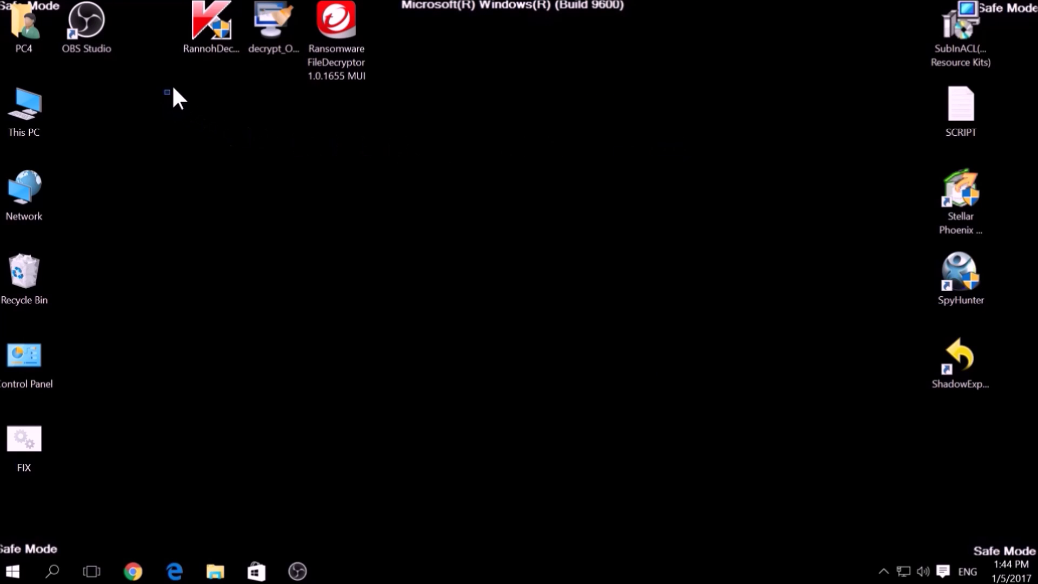
# Launch Kaspersky RannohDecryptor from the desktop and minimize it.
pyautogui.moveTo(170, 89); pyautogui.dragTo(390, 2)
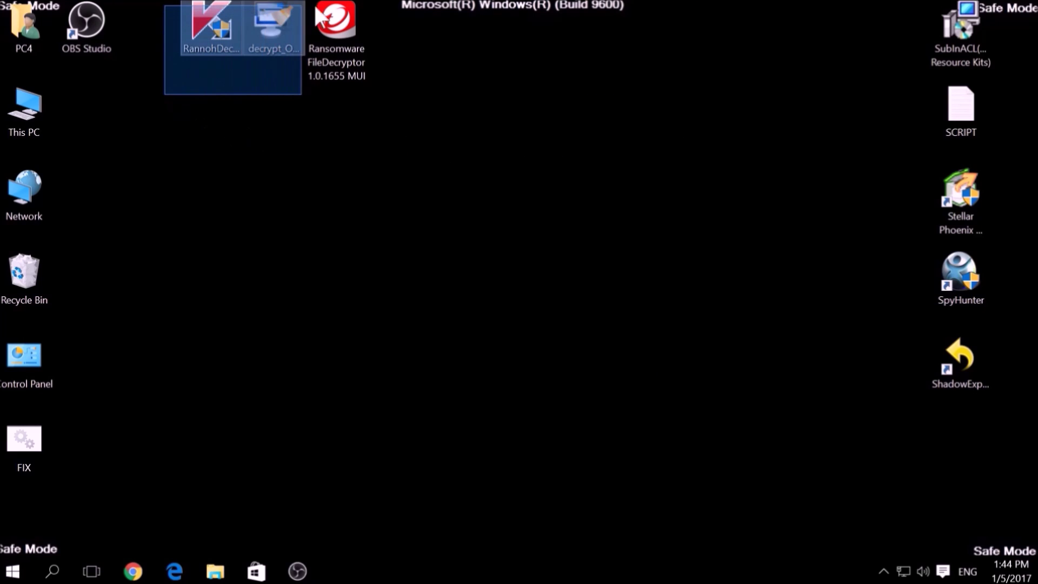
pyautogui.click(428, 187)
pyautogui.click(227, 36)
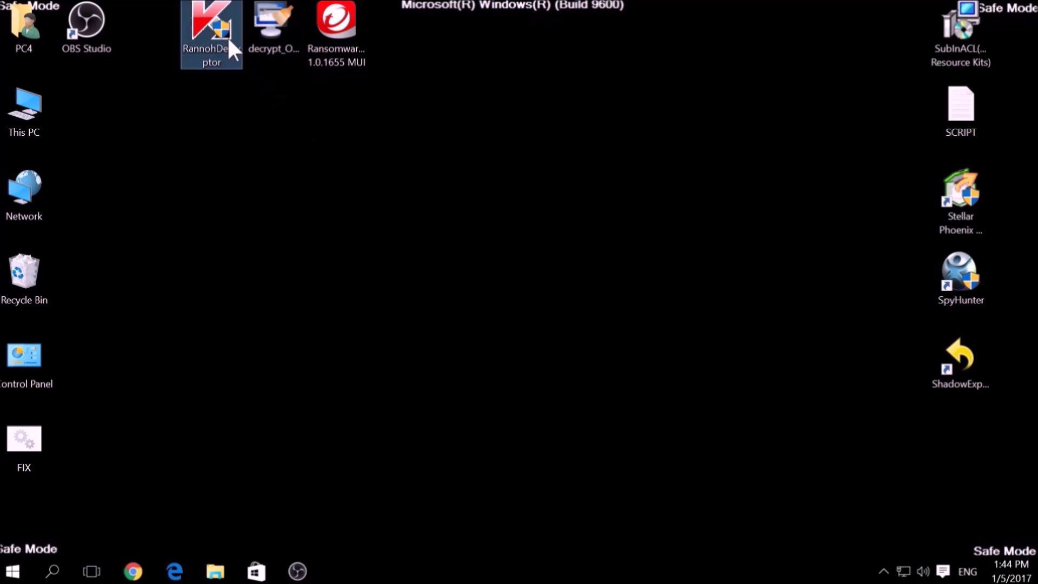
pyautogui.doubleClick(227, 36)
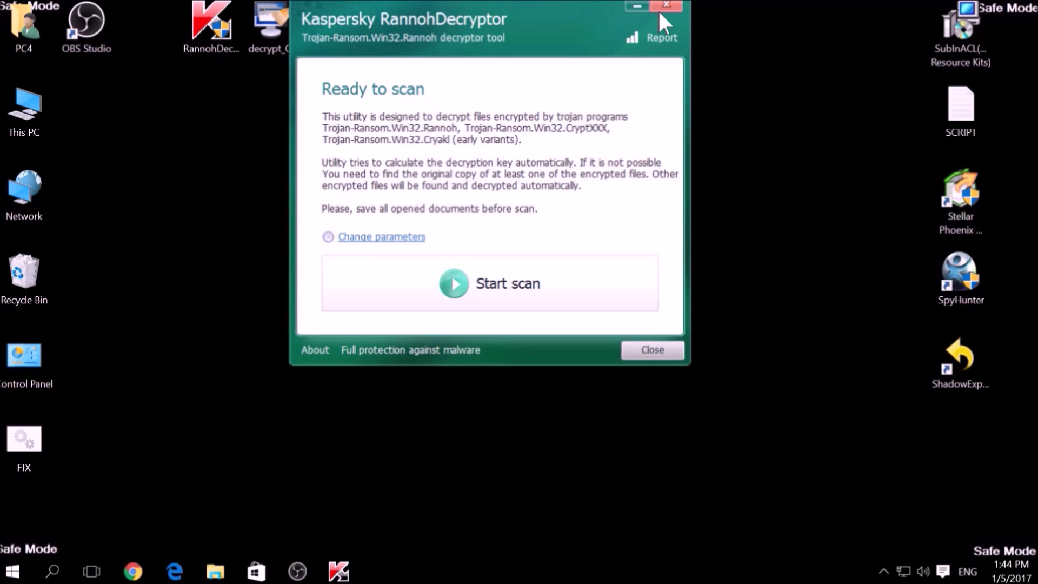
pyautogui.click(642, 3)
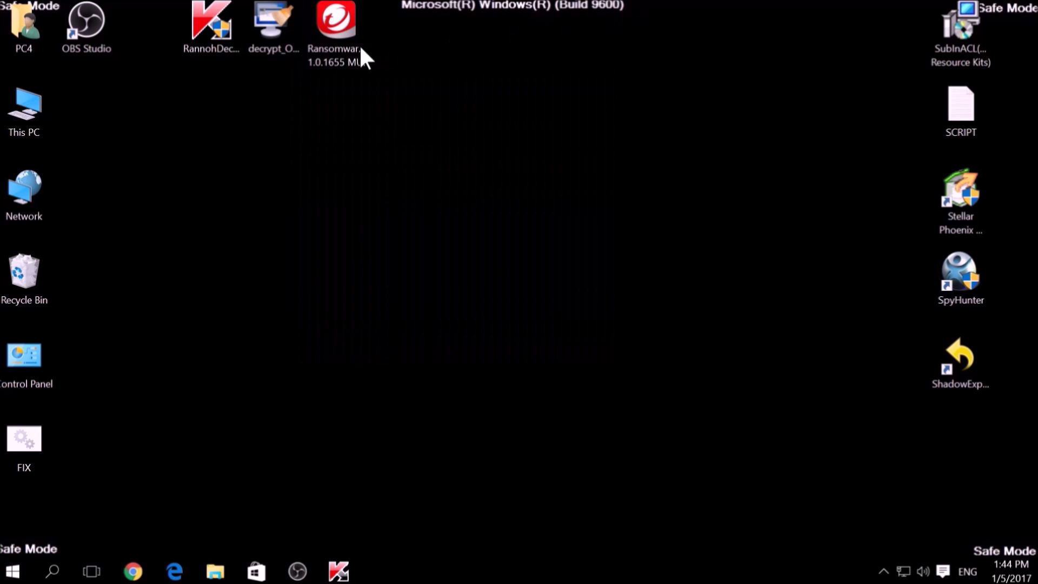
# Launch the Emsisoft OpenToYou decrypter, accept its license and choose drive C:.
pyautogui.doubleClick(280, 33)
pyautogui.click(600, 389)
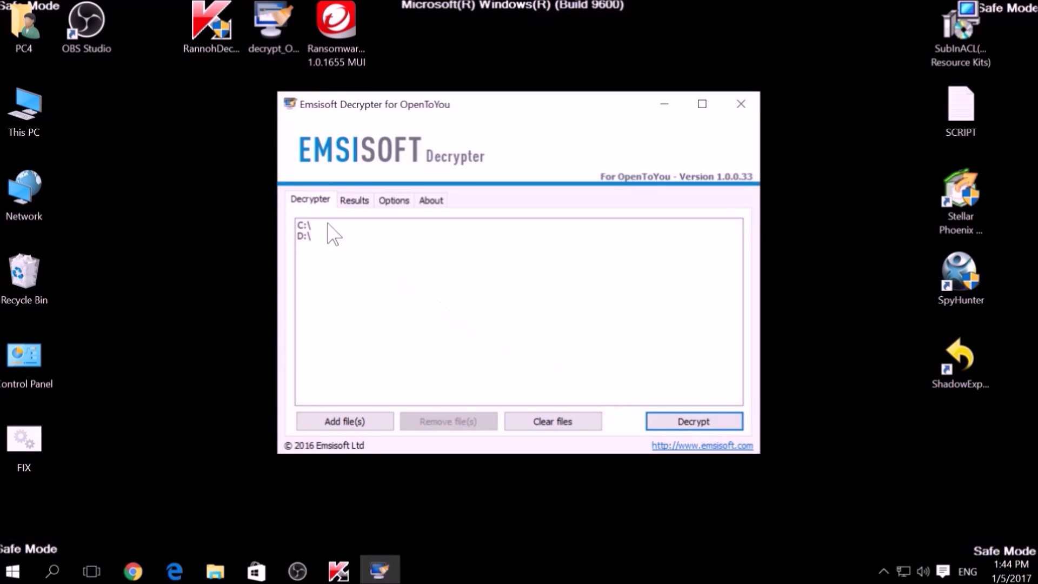
pyautogui.click(316, 226)
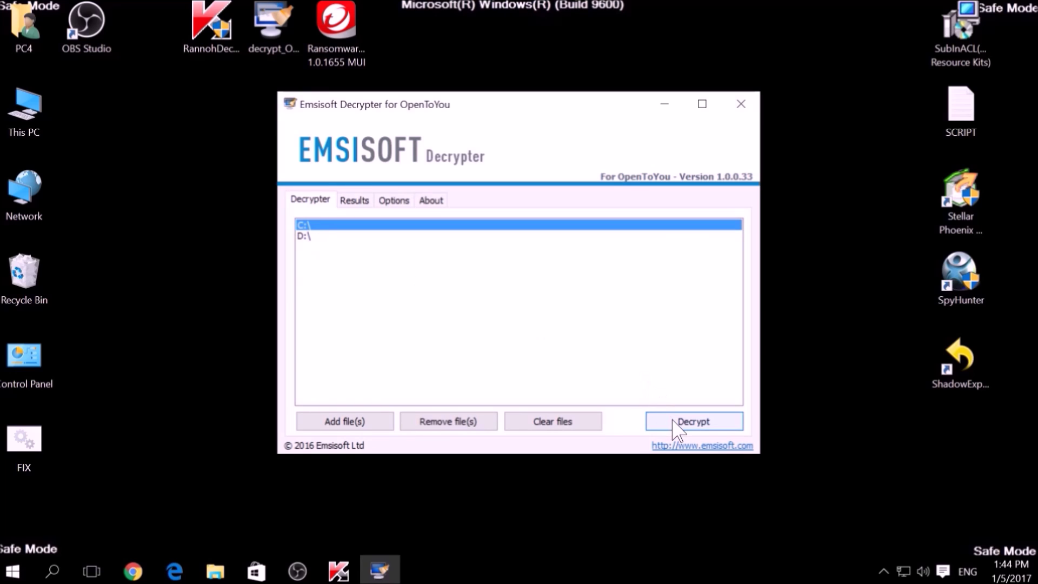
# Launch Trend Micro Ransomware File Decryptor, accept the license, view the ransomware name list and cancel it.
pyautogui.click(663, 103)
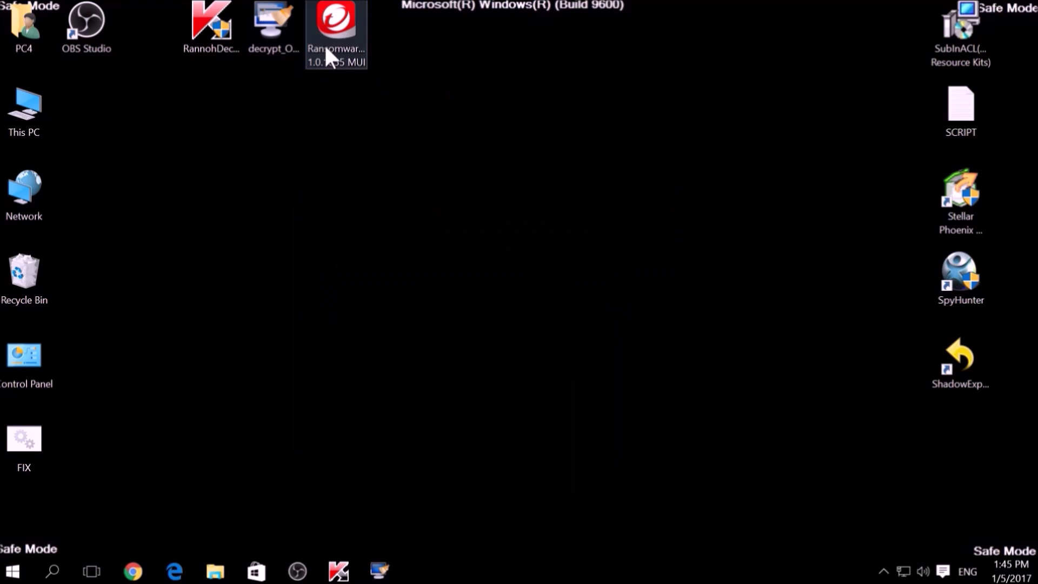
pyautogui.doubleClick(325, 41)
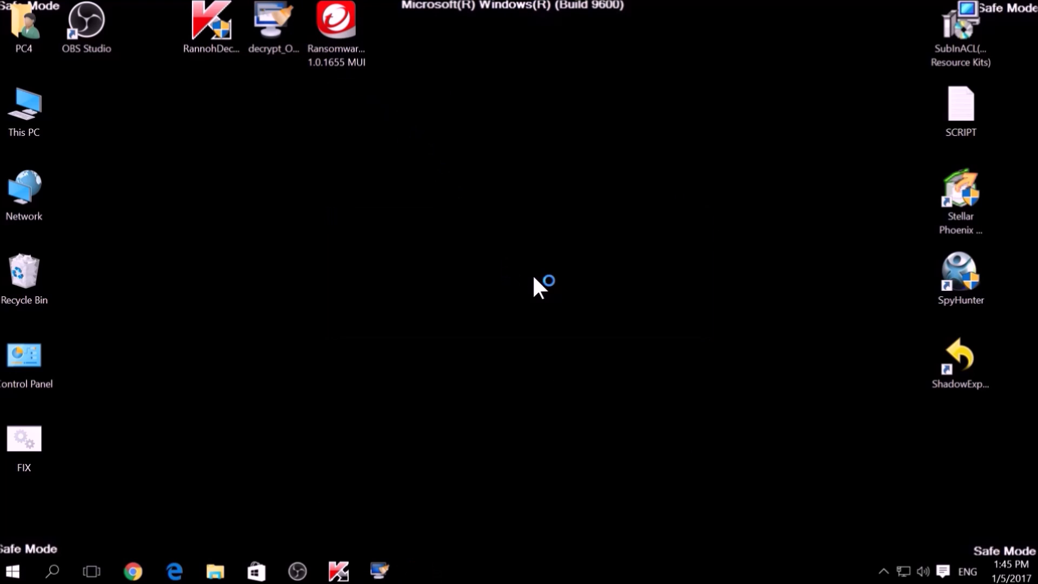
pyautogui.click(467, 433)
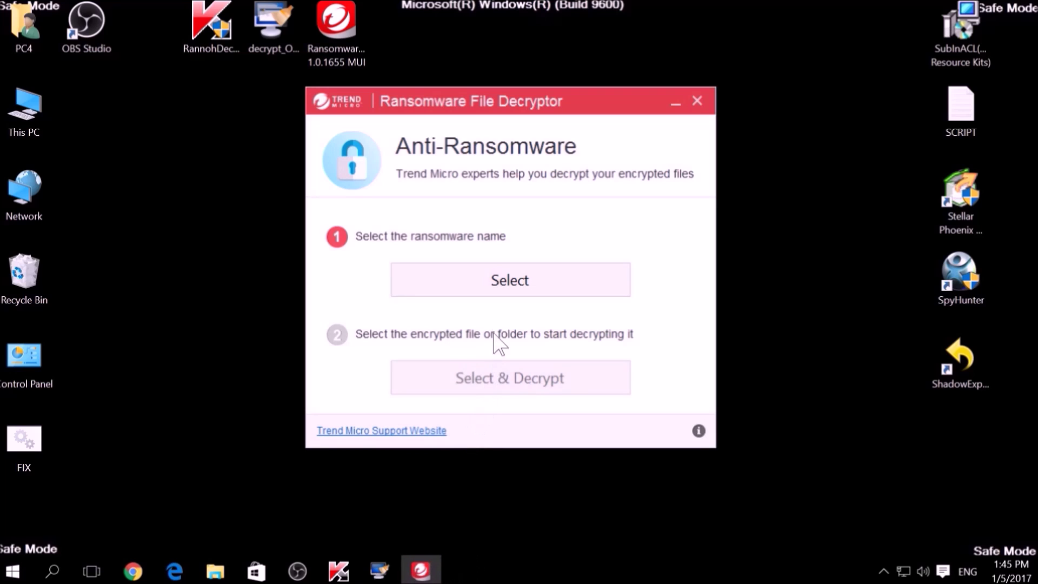
pyautogui.click(490, 292)
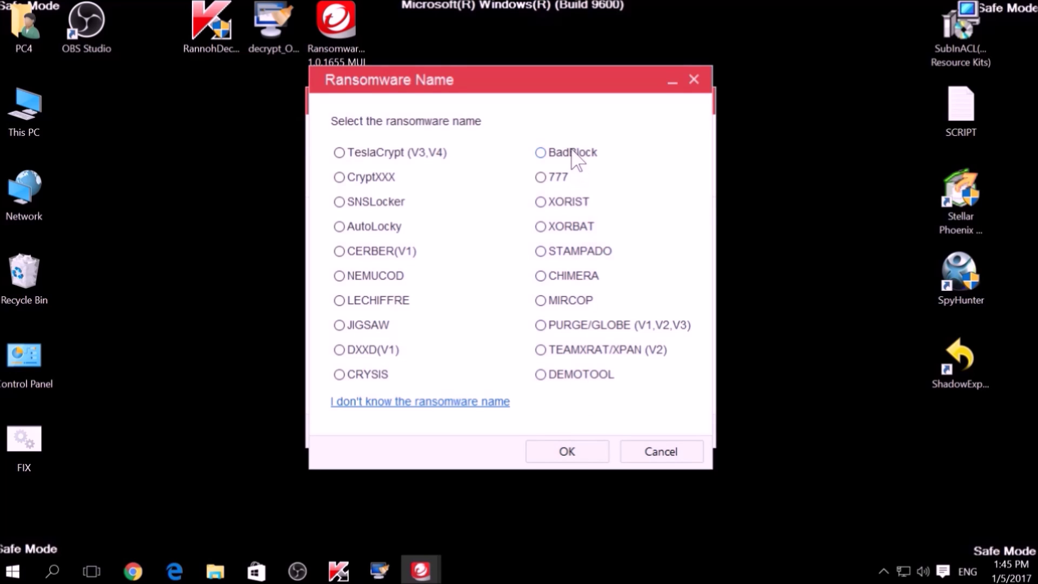
pyautogui.click(634, 449)
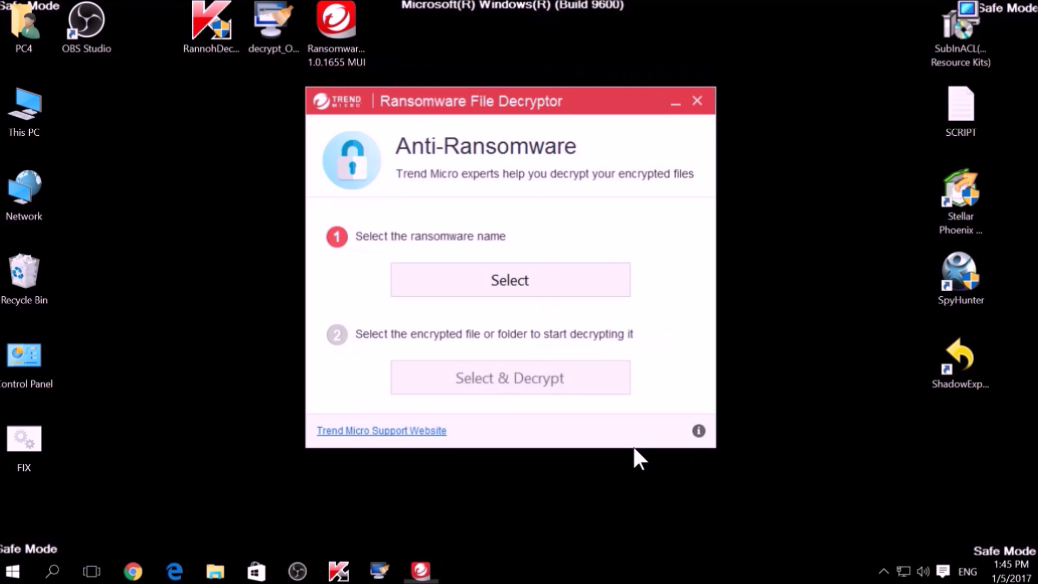